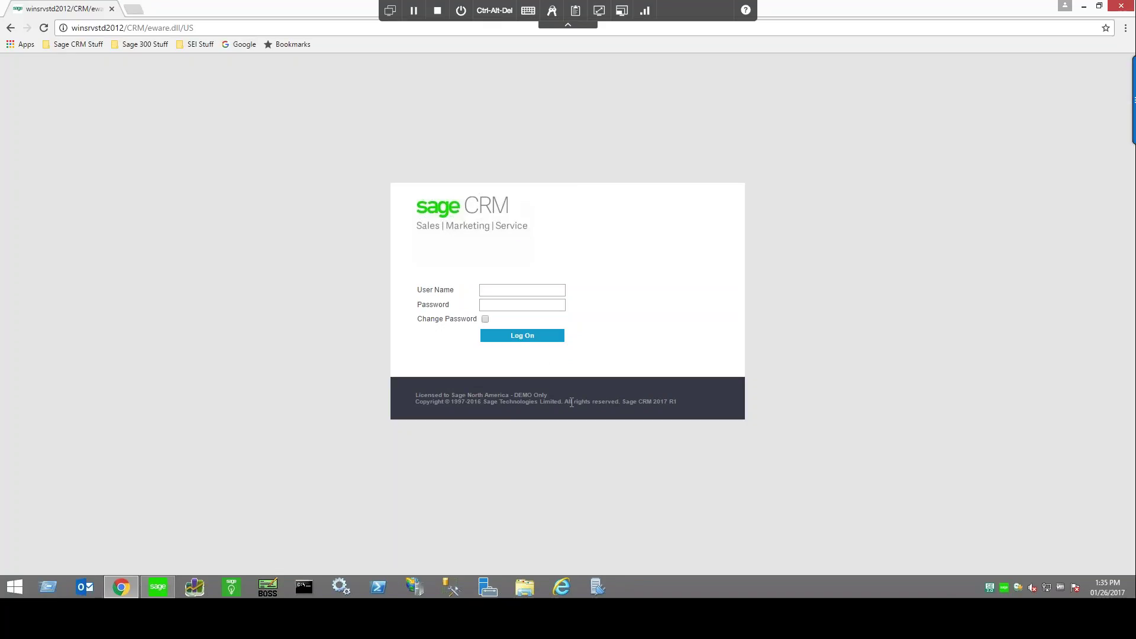
Log on to Sage CRM by filling in the user name.
drag(666, 402, 680, 402)
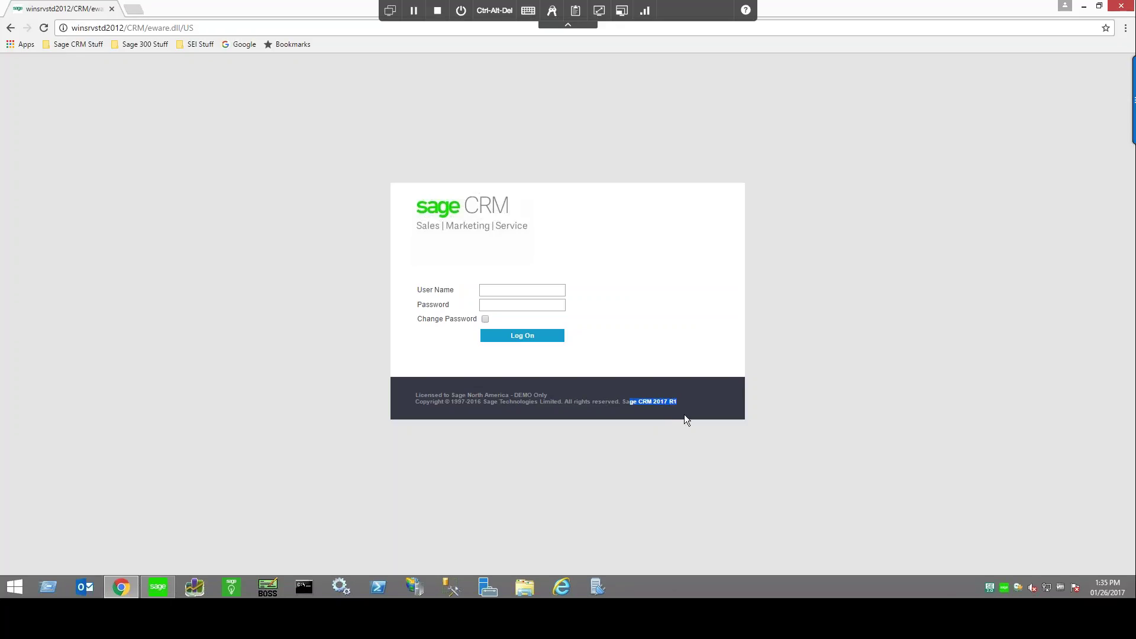
click(492, 290)
key(Return)
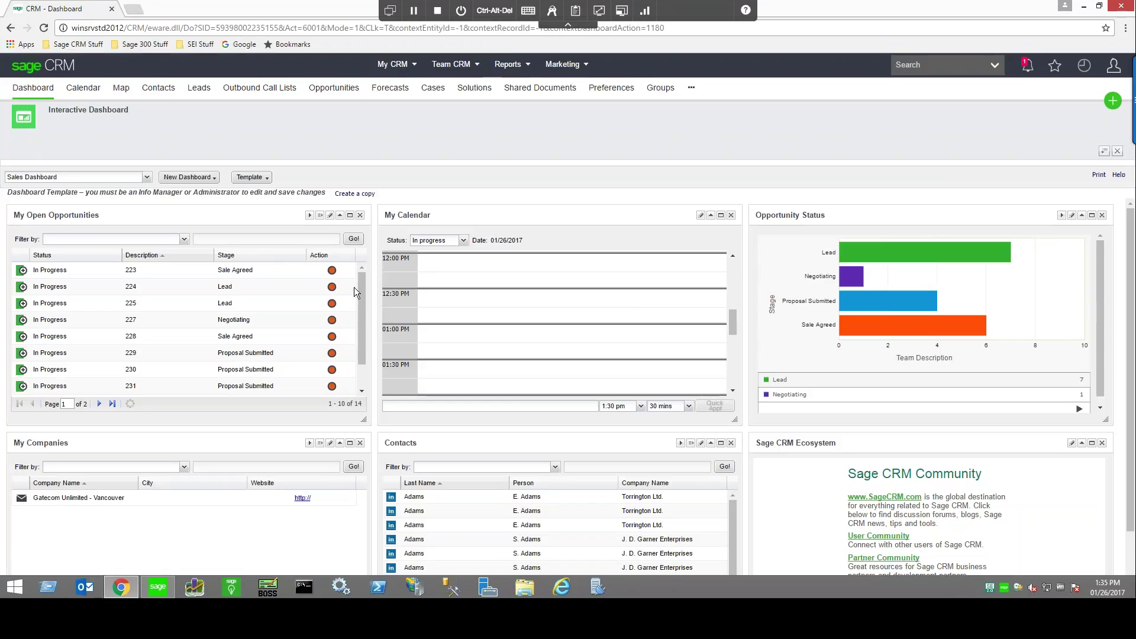
View the CEO / Manager Dashboard and display the details of the "isse with widget" case on the Customer Service Dashboard.
click(77, 177)
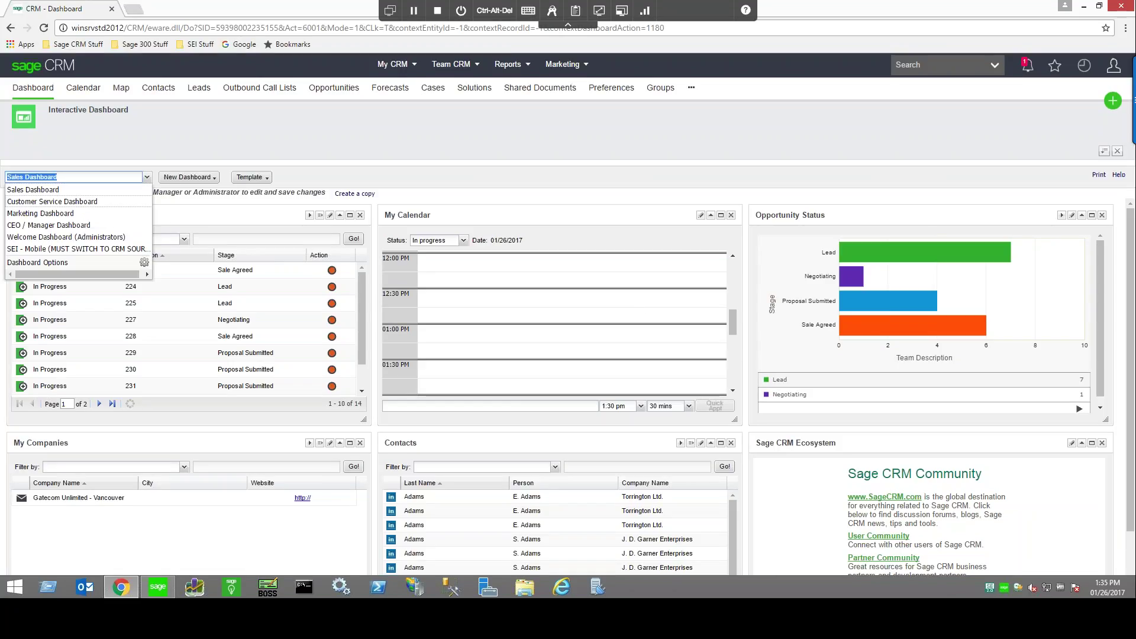
click(45, 225)
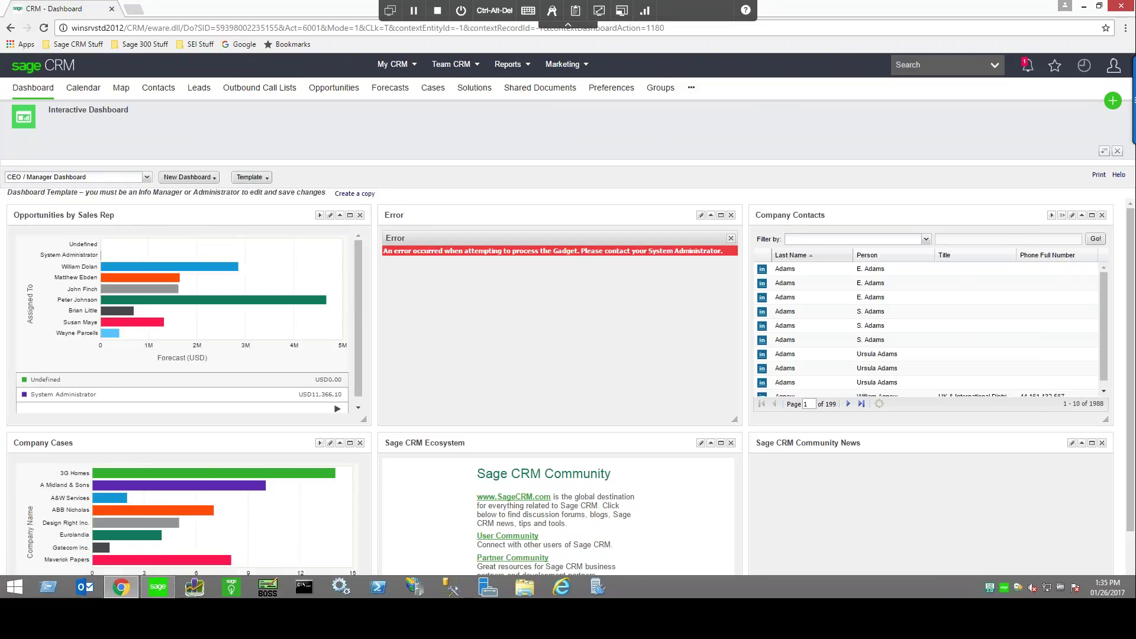
click(147, 178)
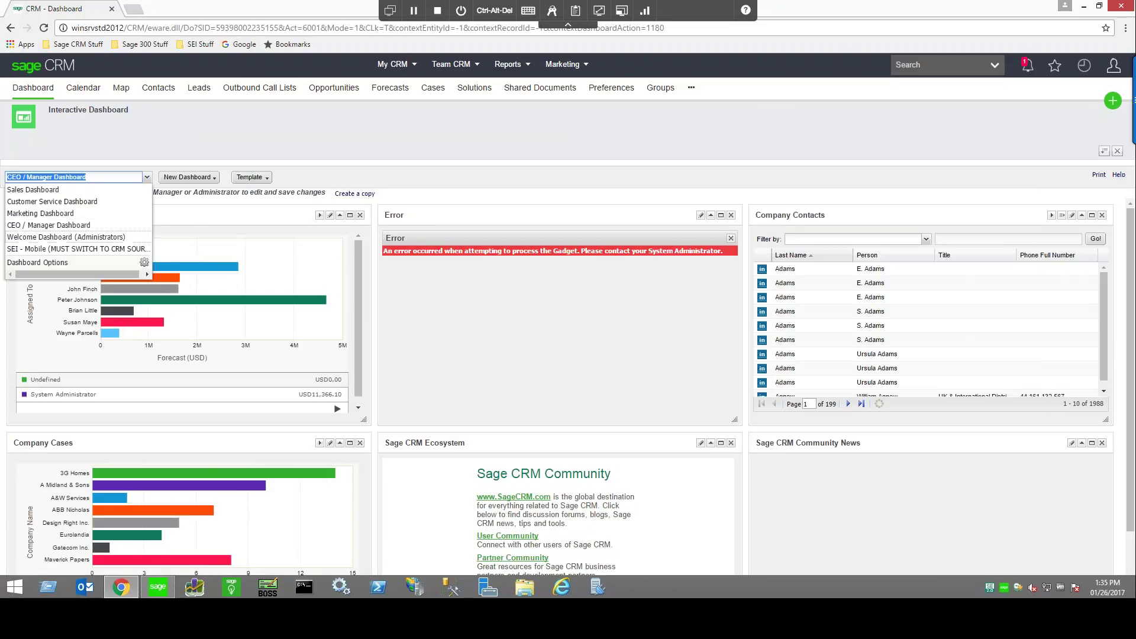
click(53, 201)
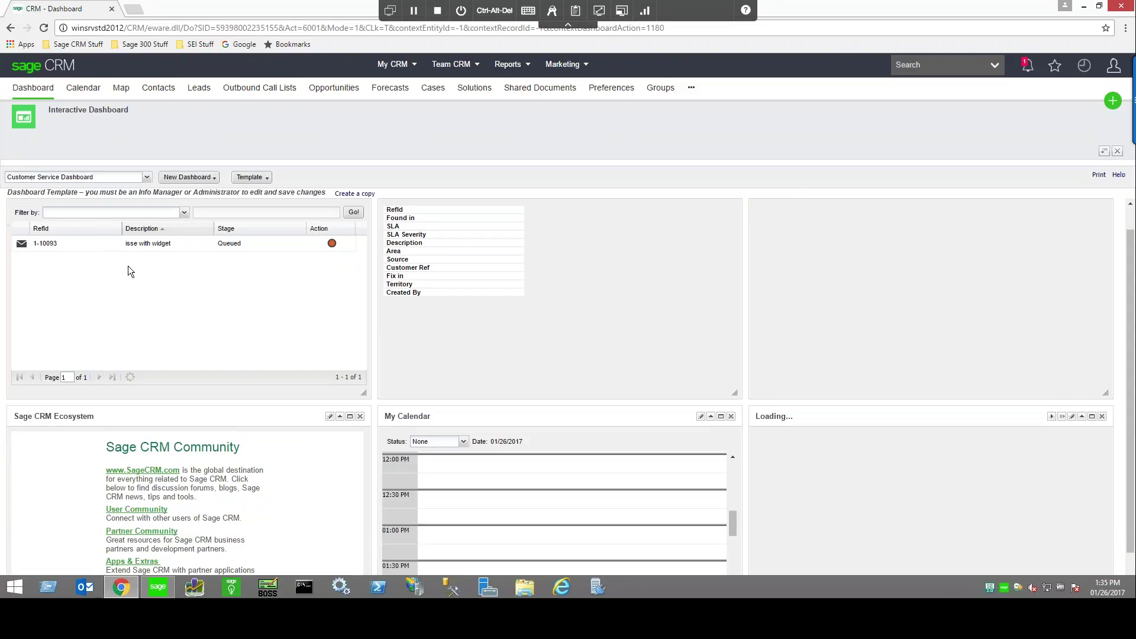
click(145, 244)
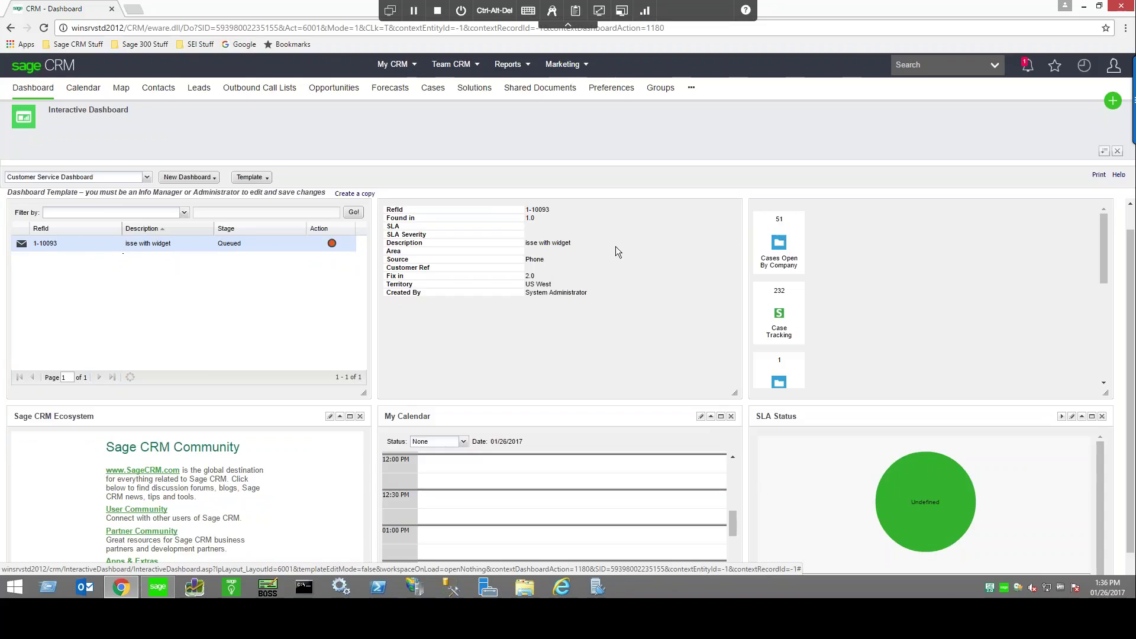
View the SEI - Mobile dashboard and return to the Sales Dashboard.
click(146, 177)
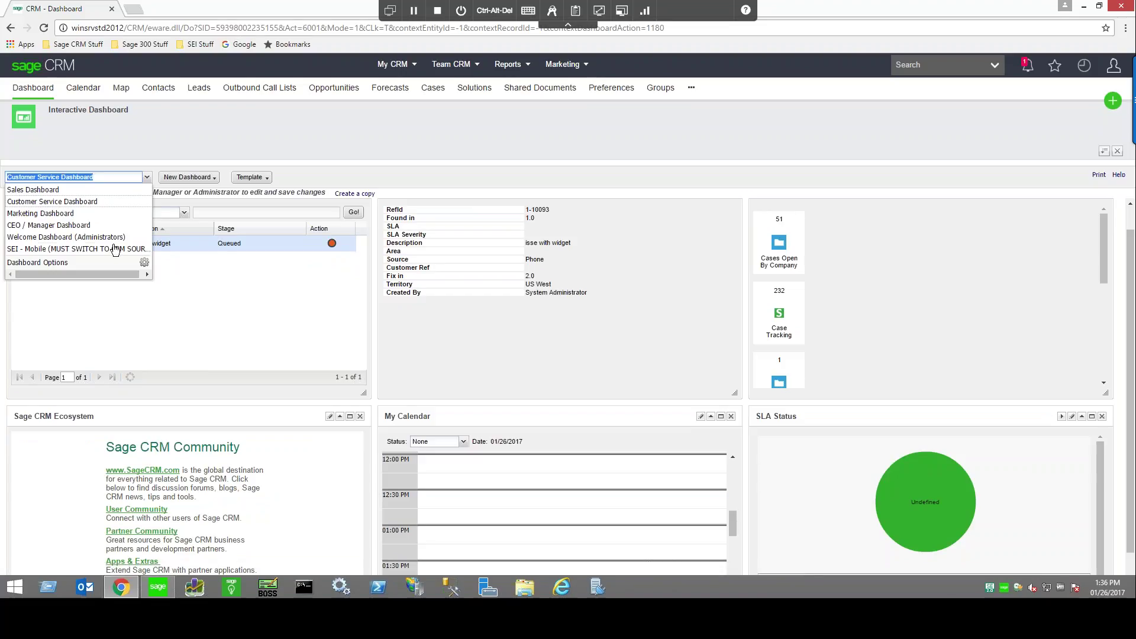
click(78, 249)
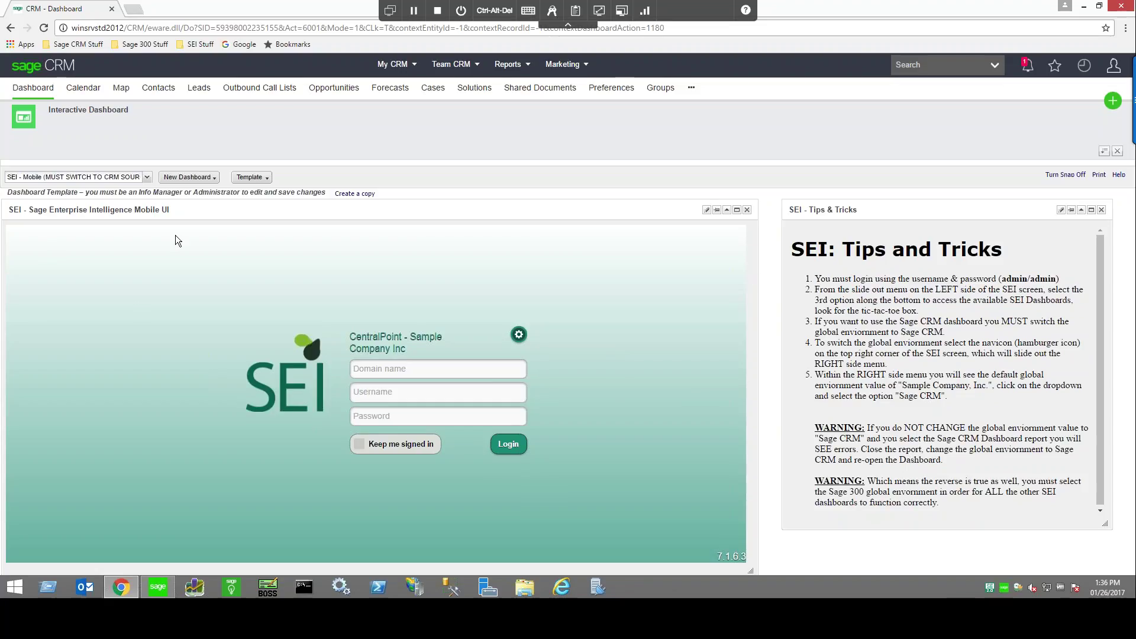
click(147, 177)
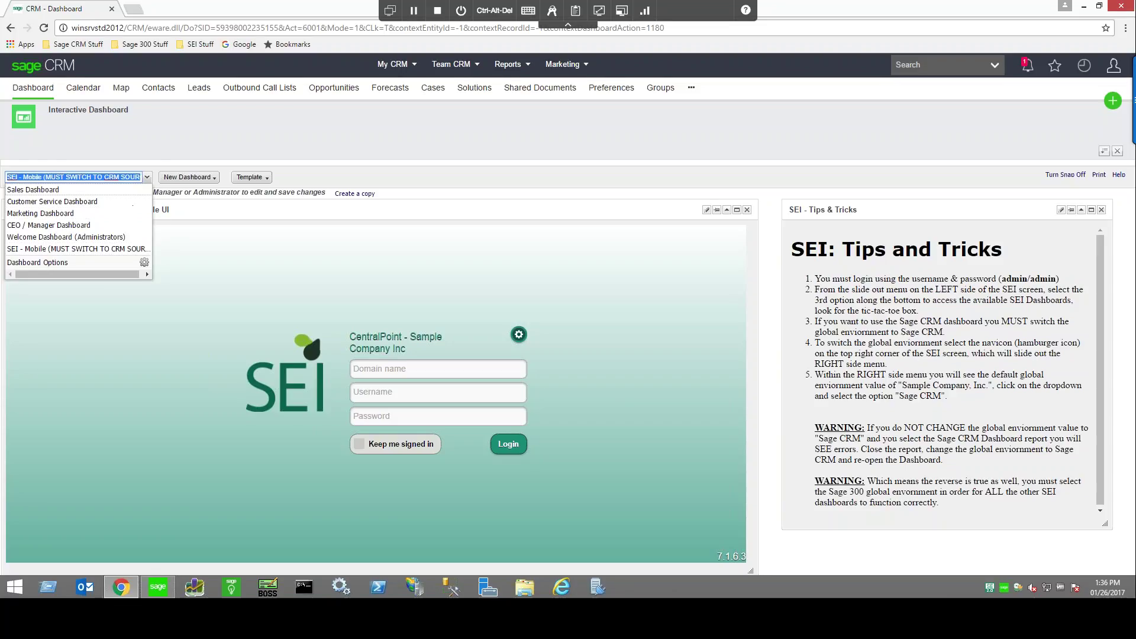
click(33, 189)
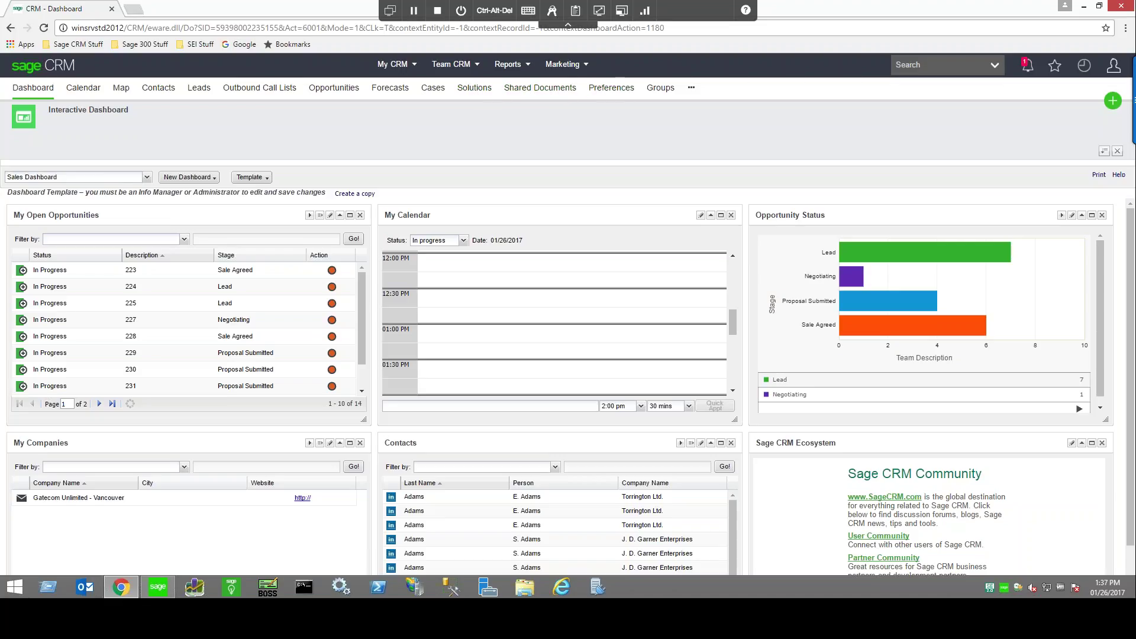
Change the user preferences so that the default Calendar View is Work Week.
click(621, 95)
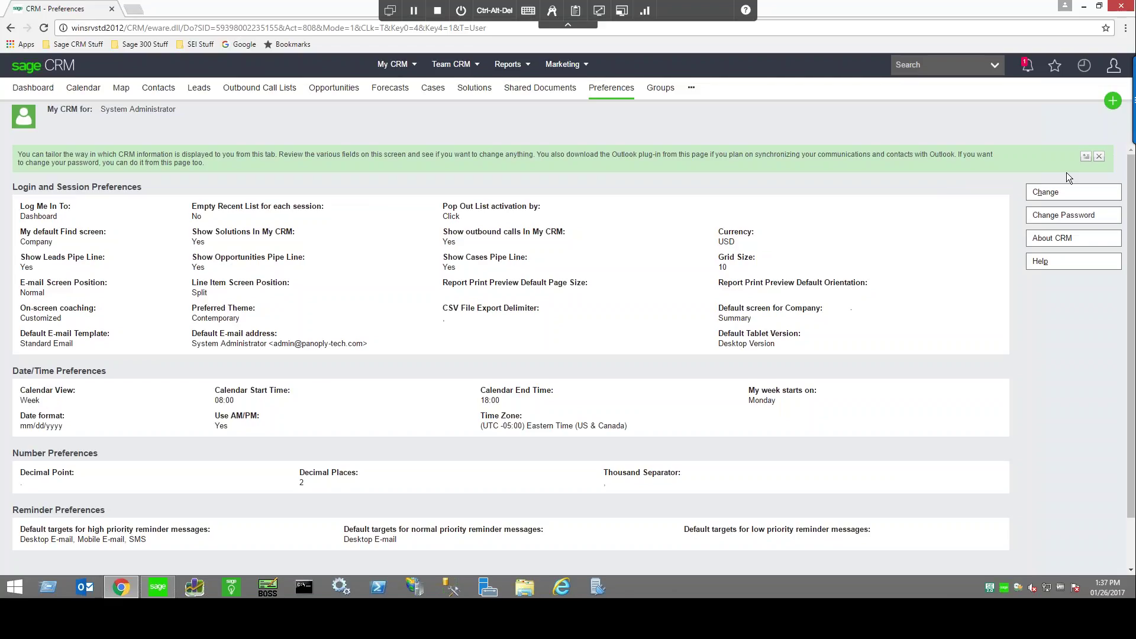
click(1065, 191)
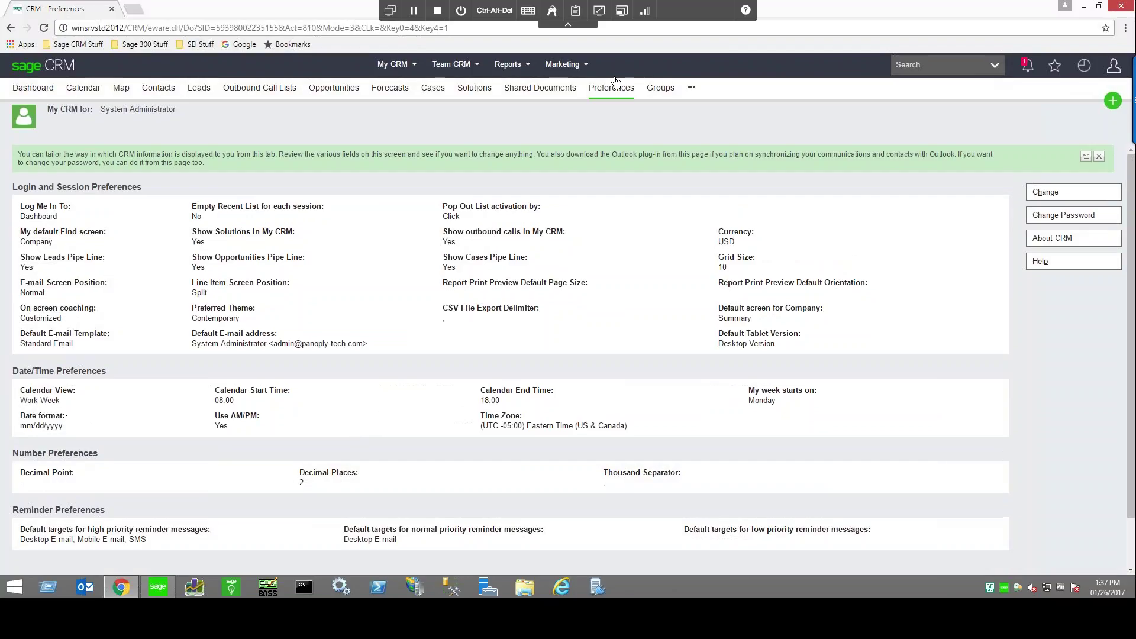
Open the My CRM calendar and display it in Day view.
mouse_move(395, 73)
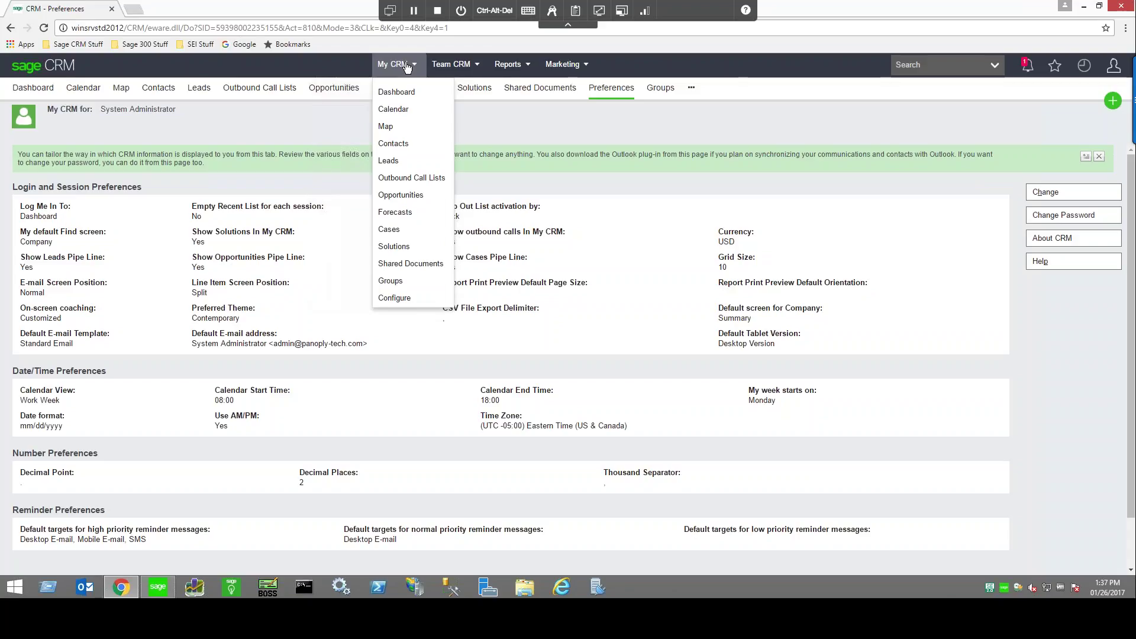
click(405, 110)
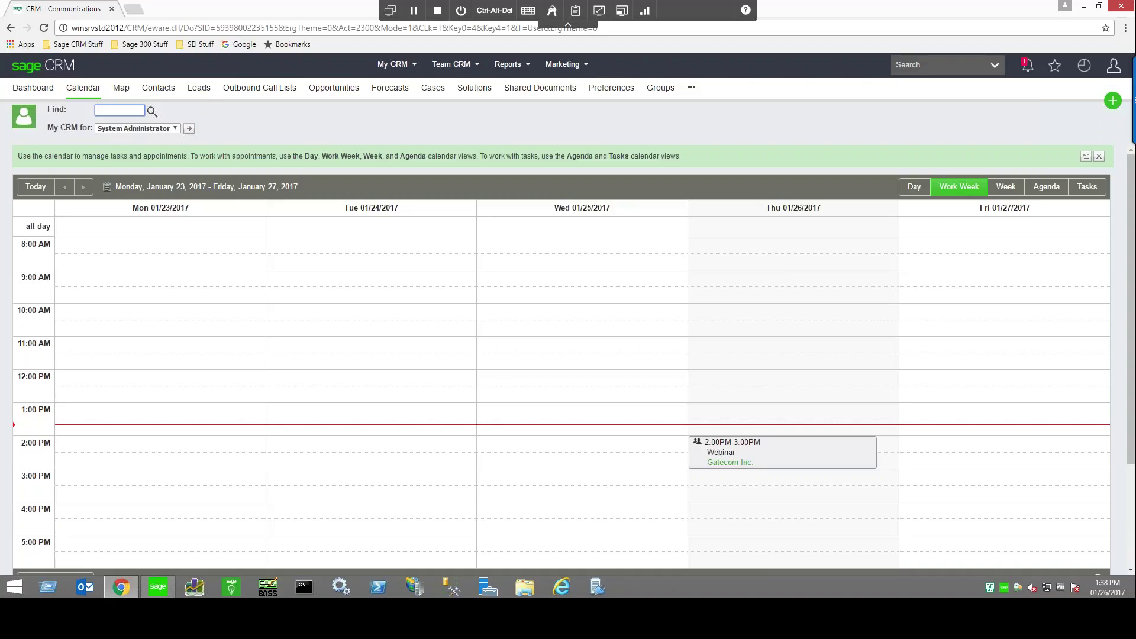
click(915, 191)
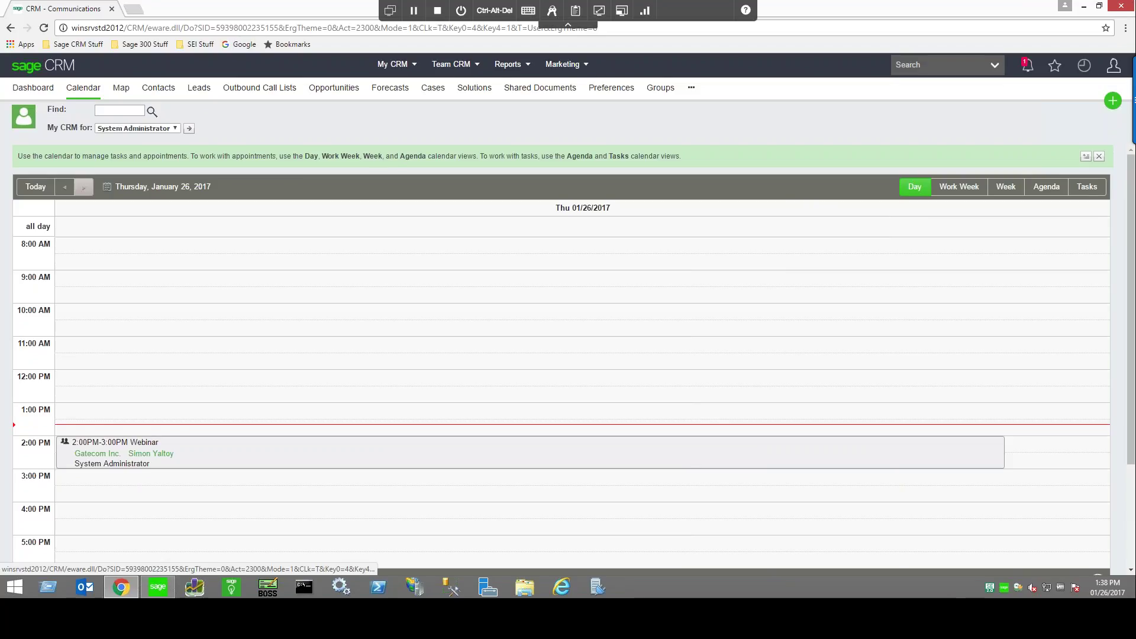
Move the Day view forward day by day to Sunday, January 29, 2017, and return to today.
click(83, 187)
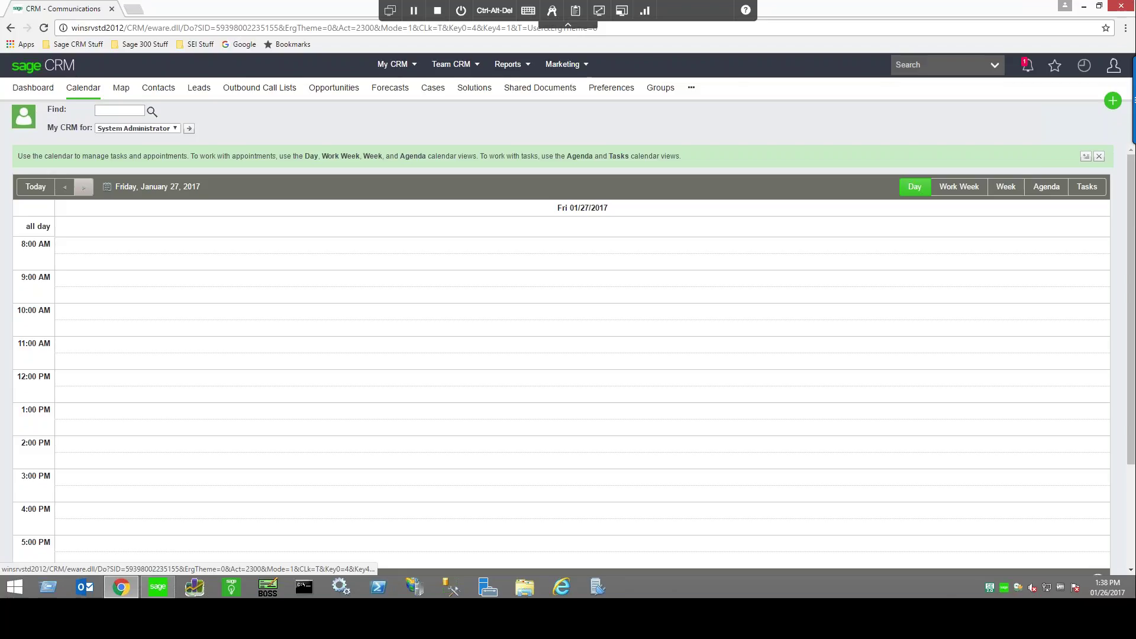
click(84, 187)
click(84, 187)
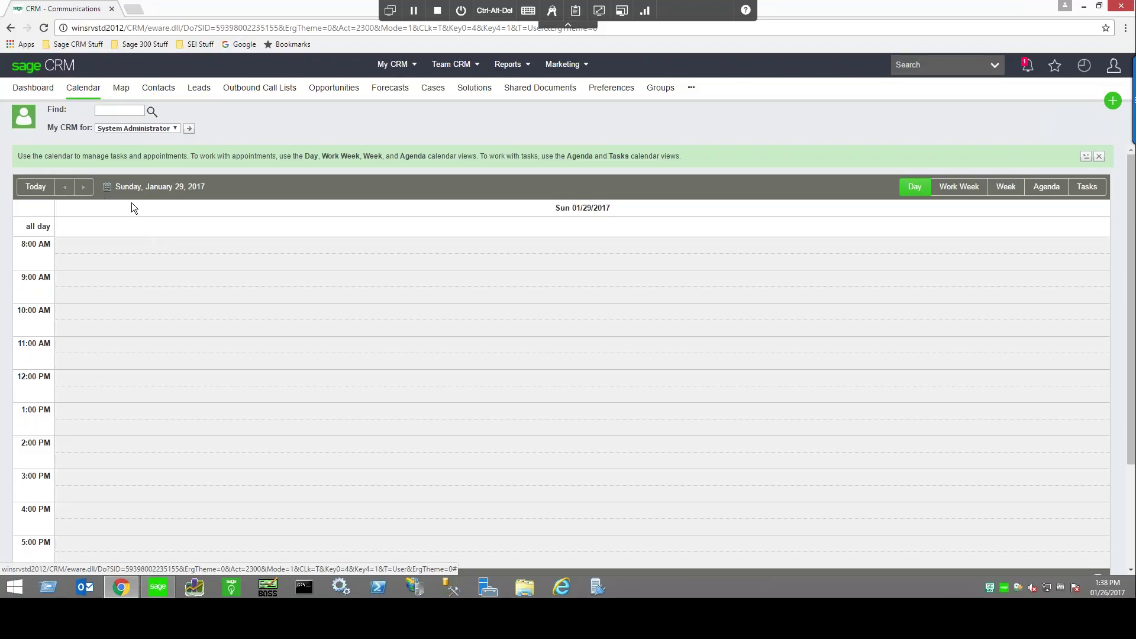
click(36, 187)
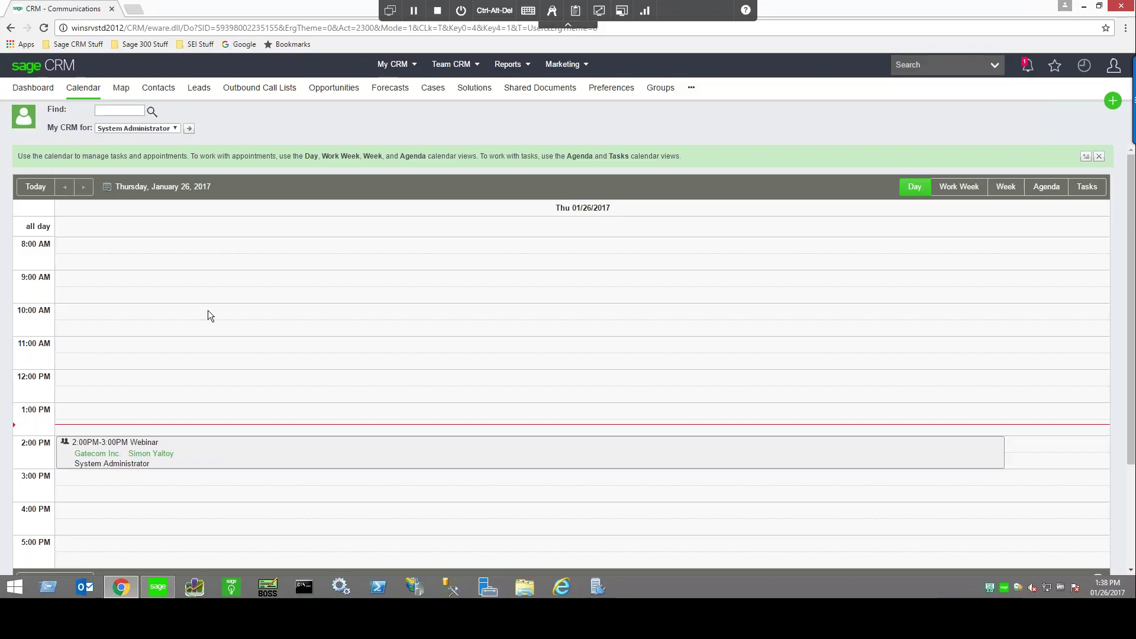
Jump to December 26, 2017 through the calendar's date picker and return to today.
click(163, 187)
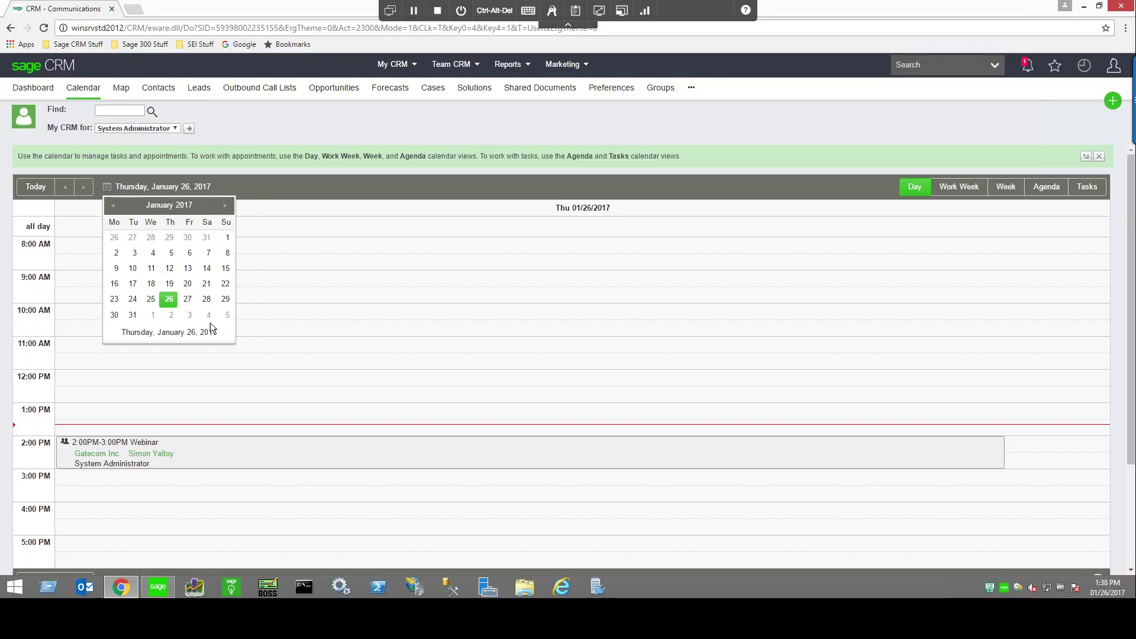
click(169, 205)
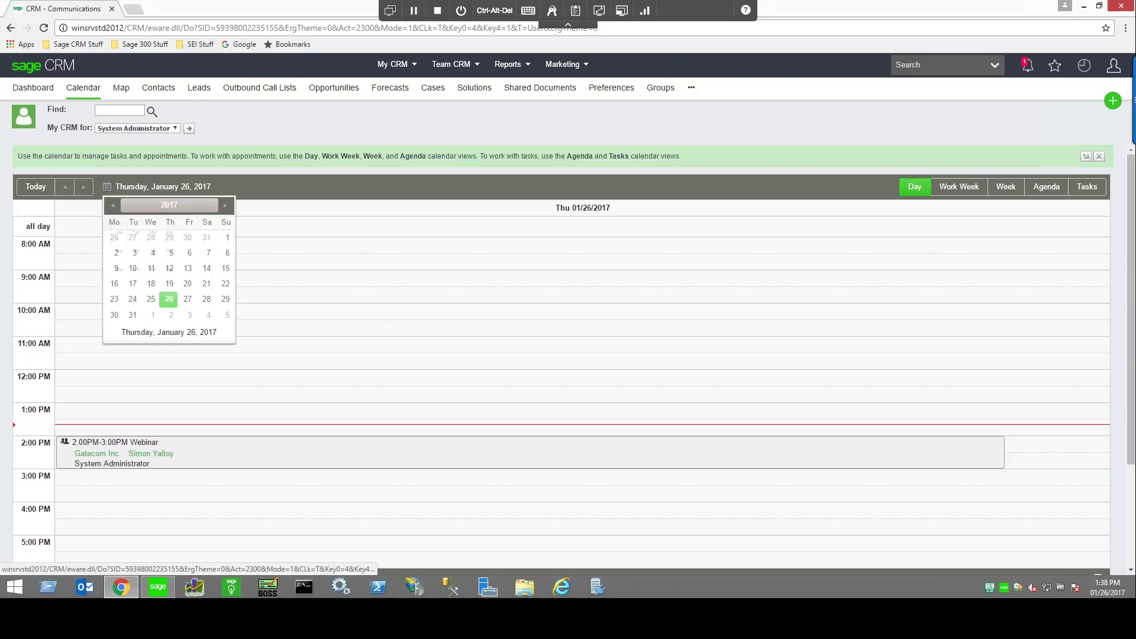
click(175, 207)
click(134, 300)
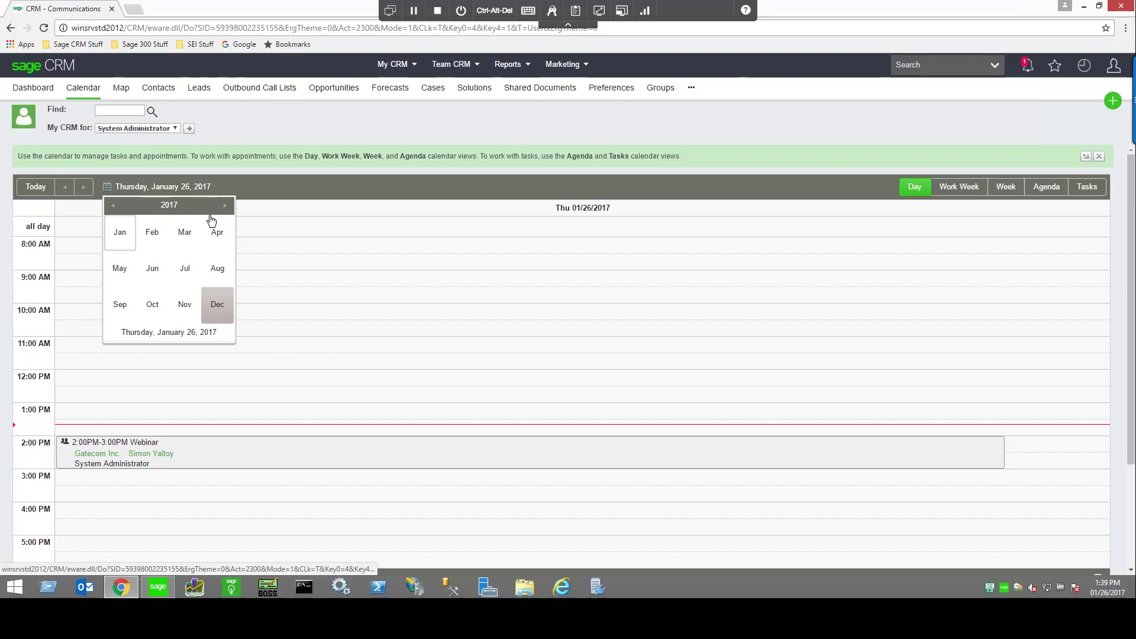
click(217, 312)
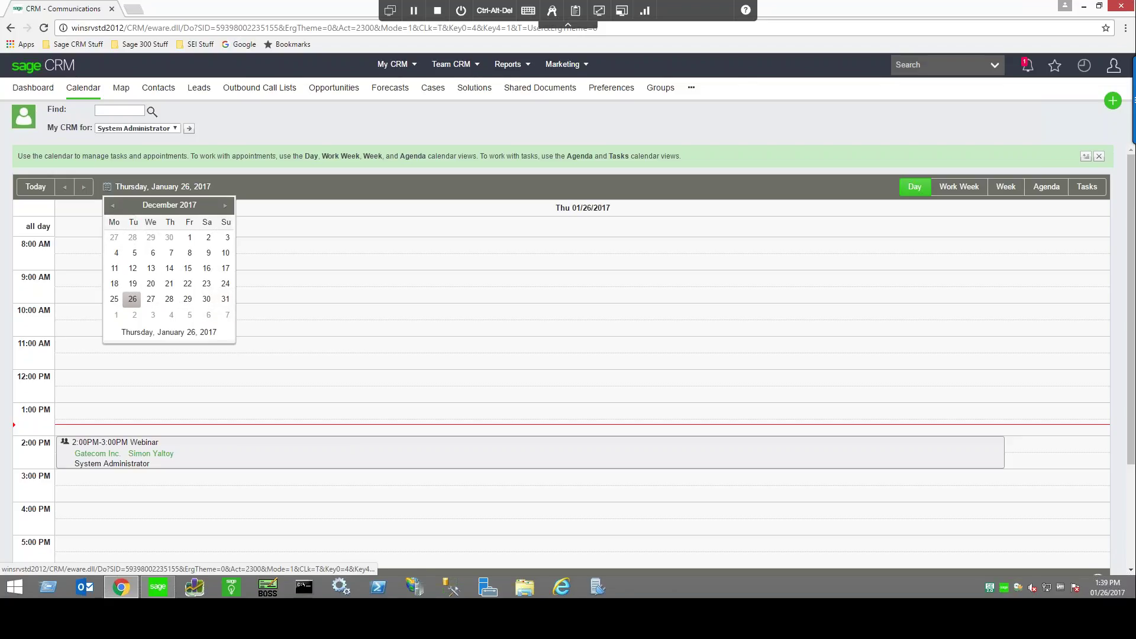
click(133, 299)
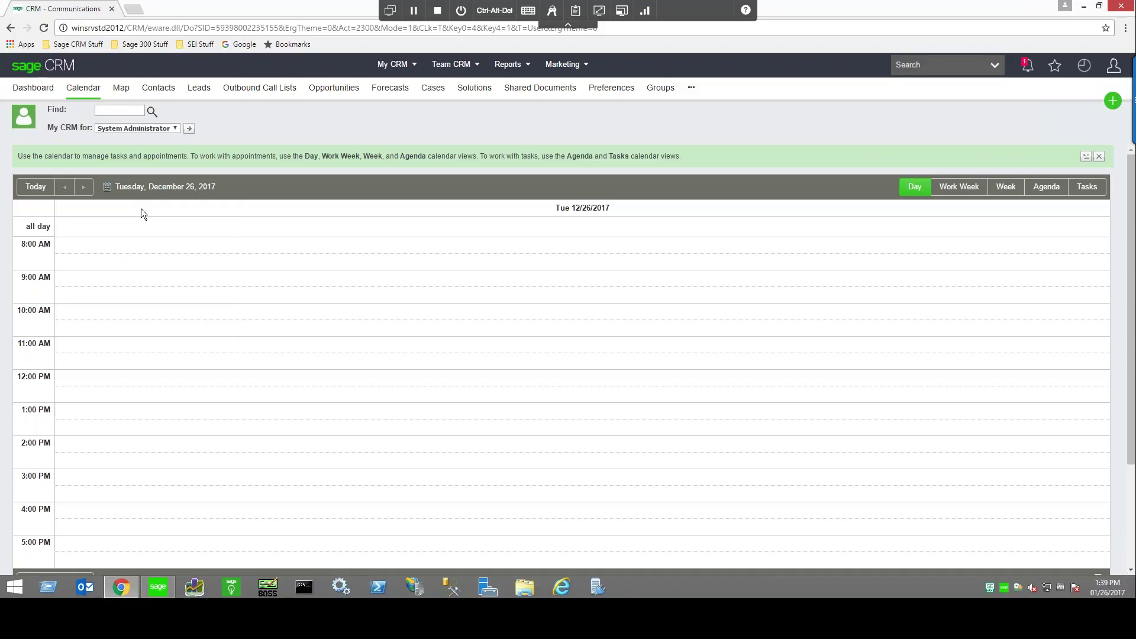
click(35, 186)
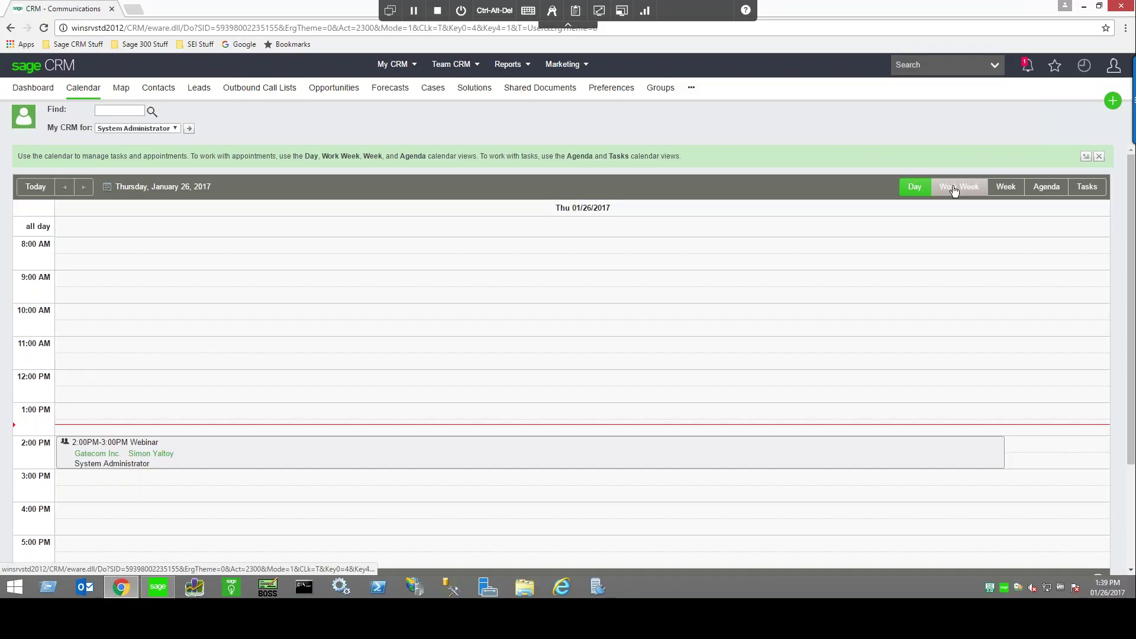
Display the calendar in the Work Week, Week and Agenda views.
click(954, 188)
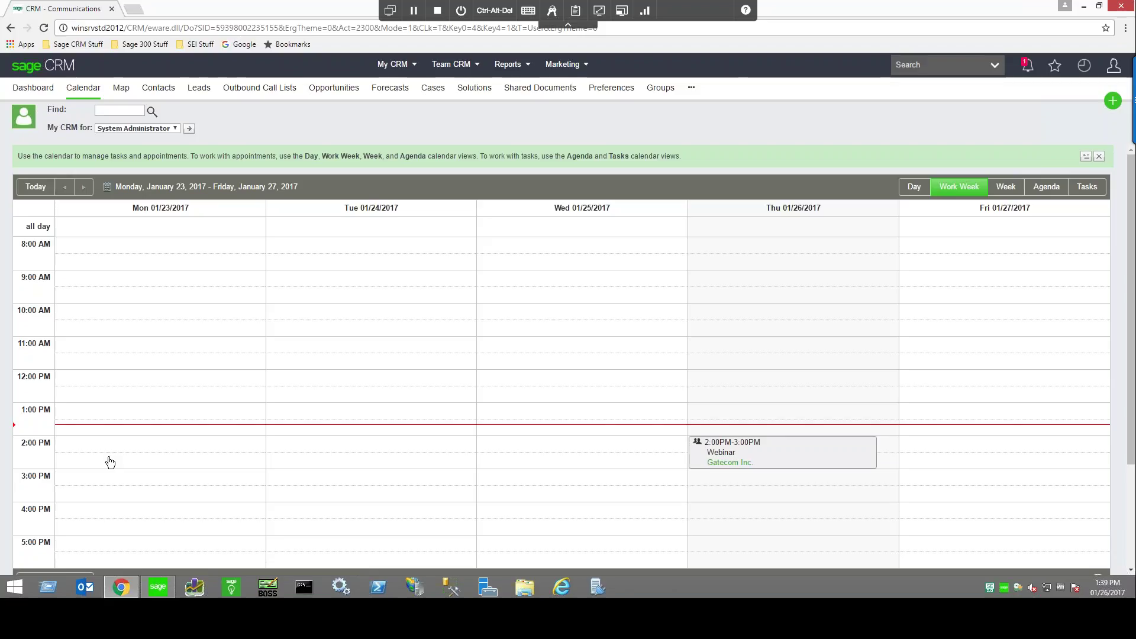
click(1004, 187)
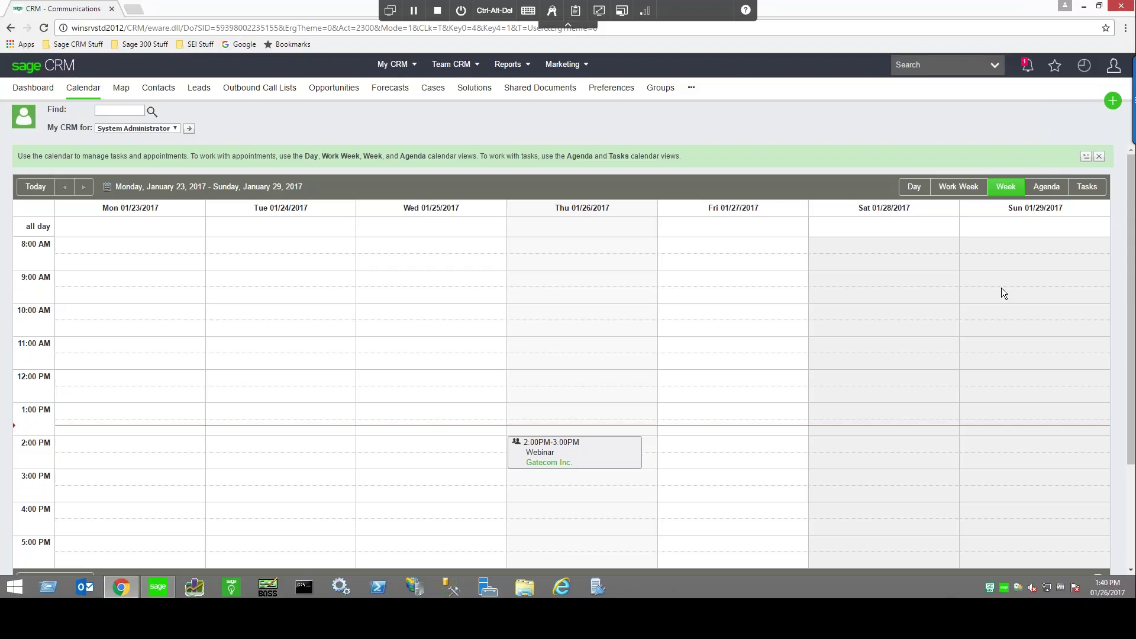
scroll(1035, 222, down, 3)
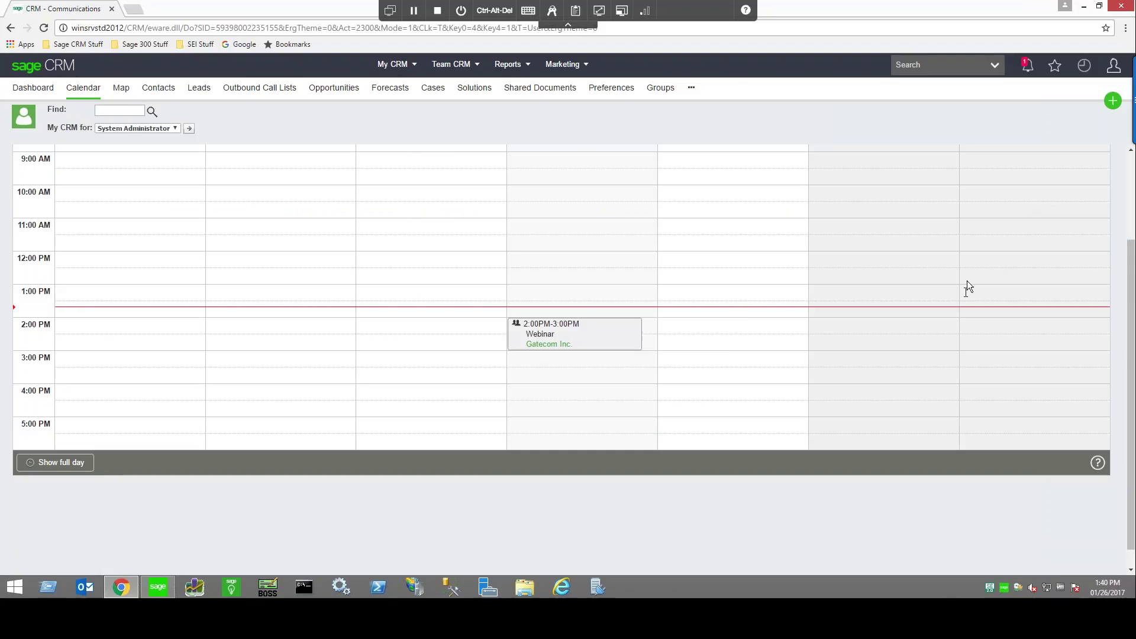
scroll(967, 280, up, 3)
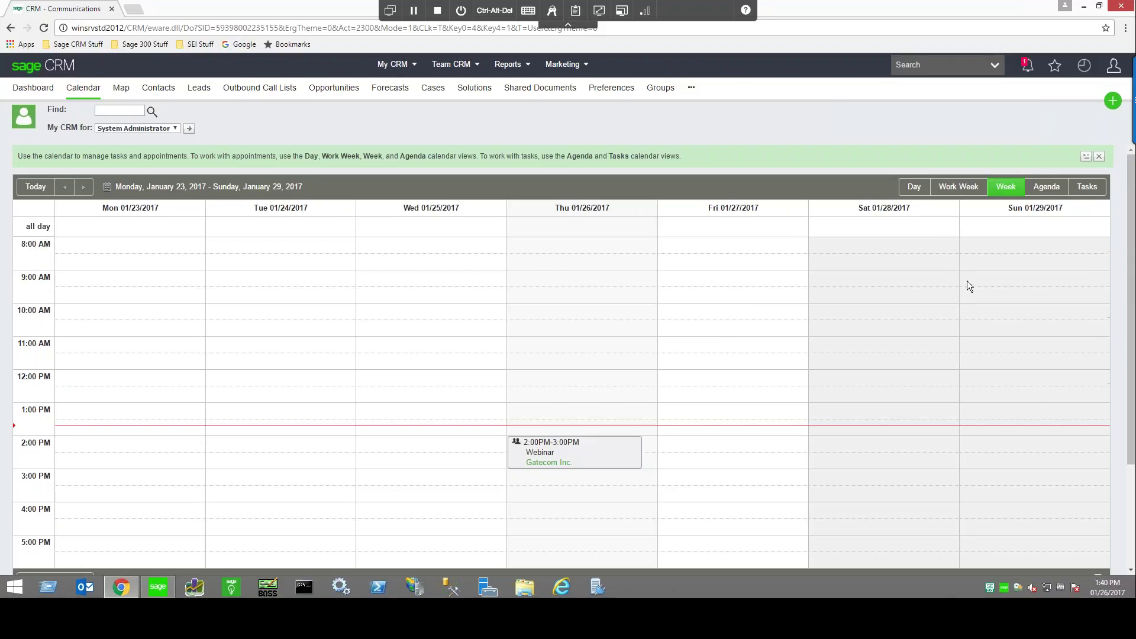
click(1043, 187)
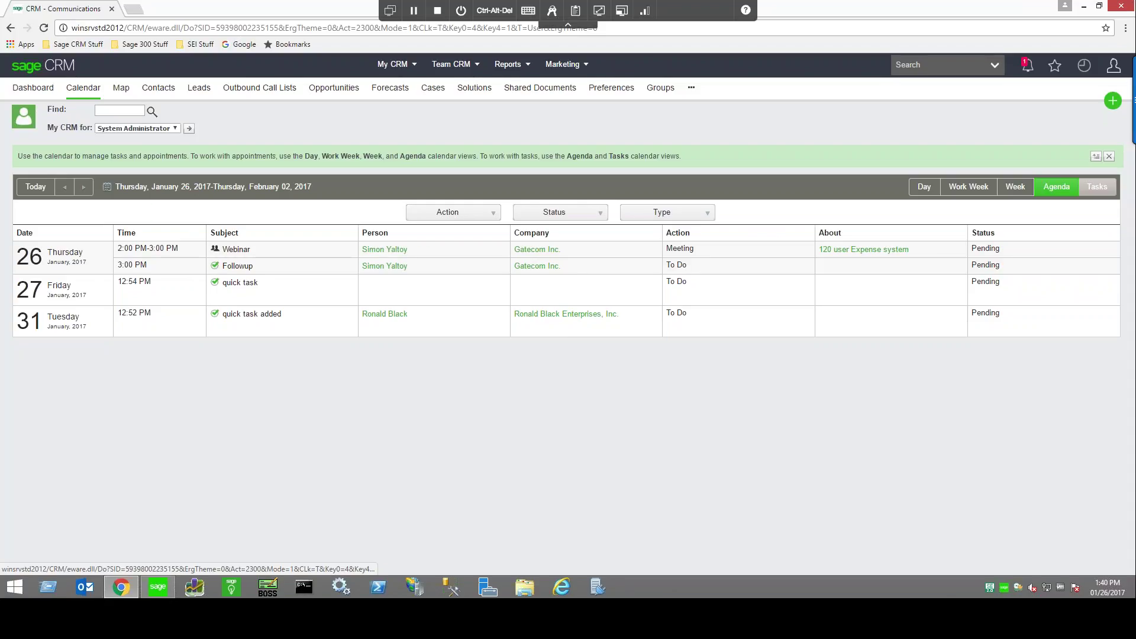
Display the Tasks view and turn the overdue tasks on and off again.
click(1097, 187)
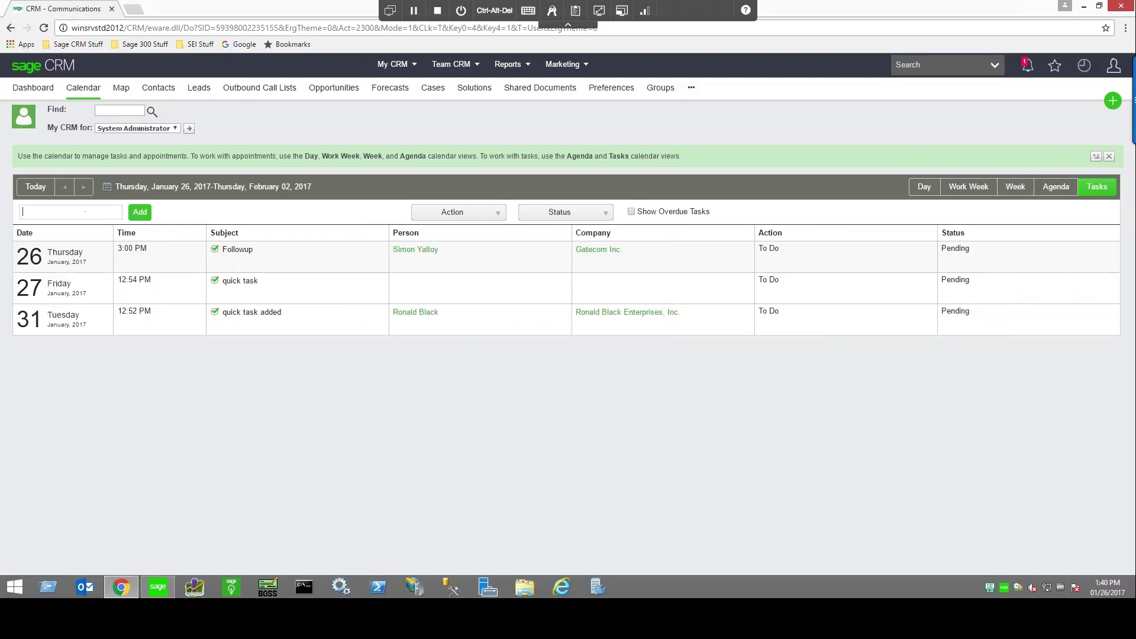
click(632, 211)
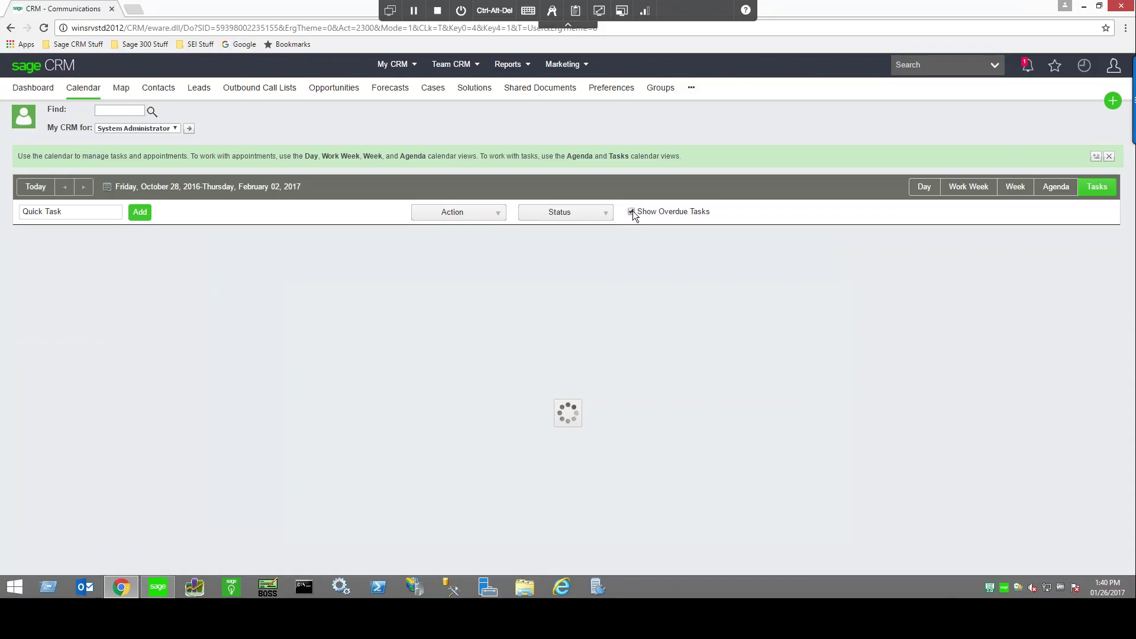
click(632, 211)
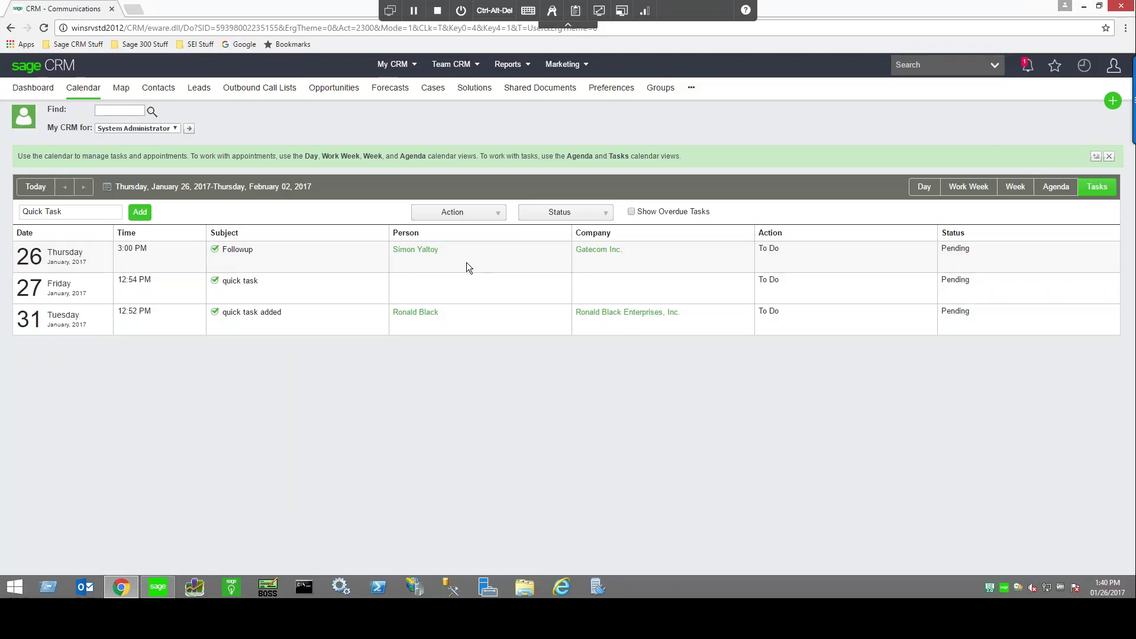
Filter the task list by the To Do action and reset the action filter to All.
click(455, 212)
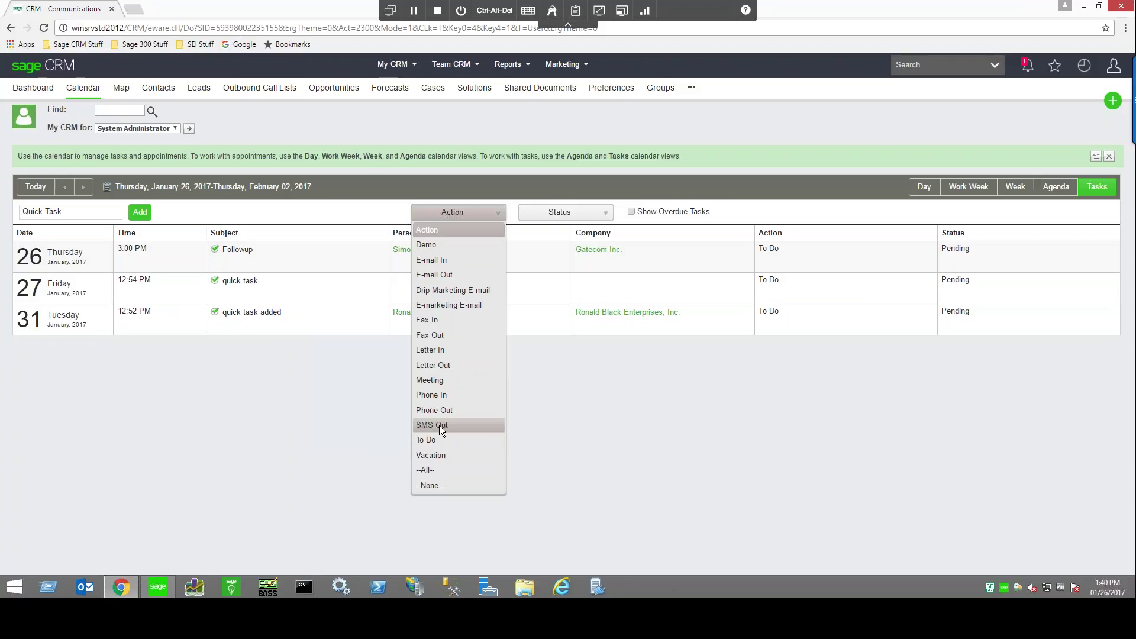
click(432, 470)
click(475, 214)
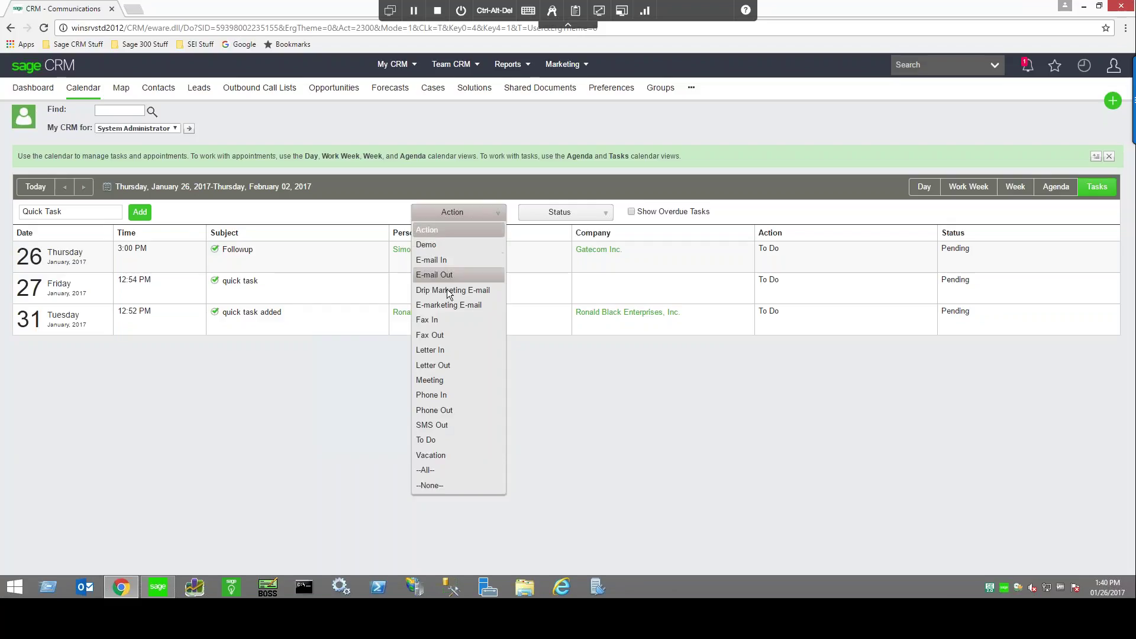
click(435, 439)
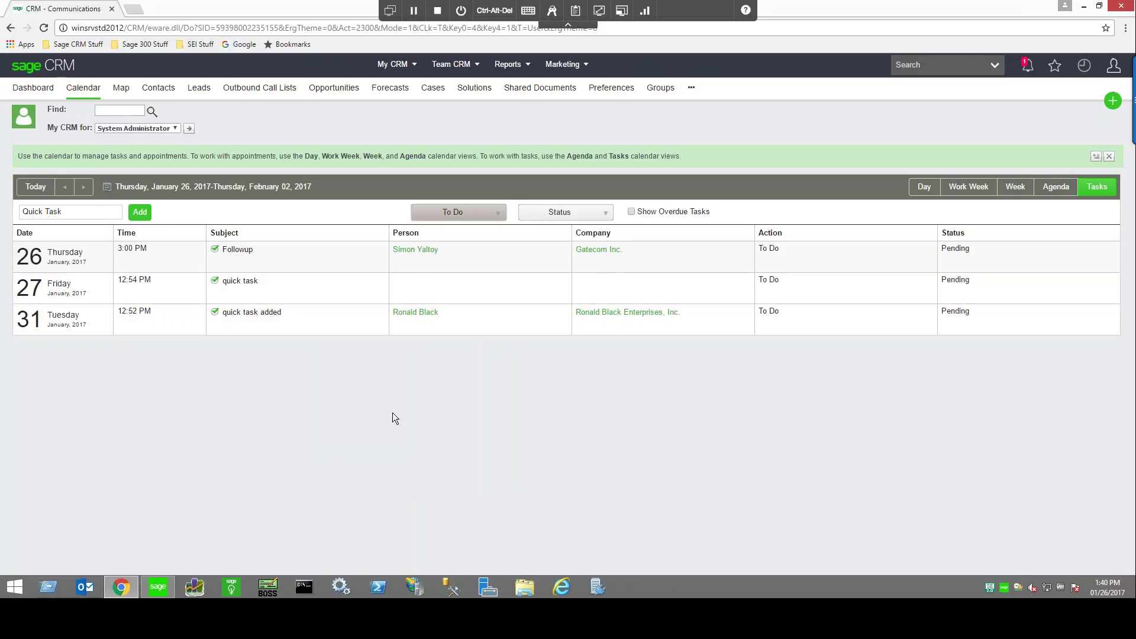
click(499, 212)
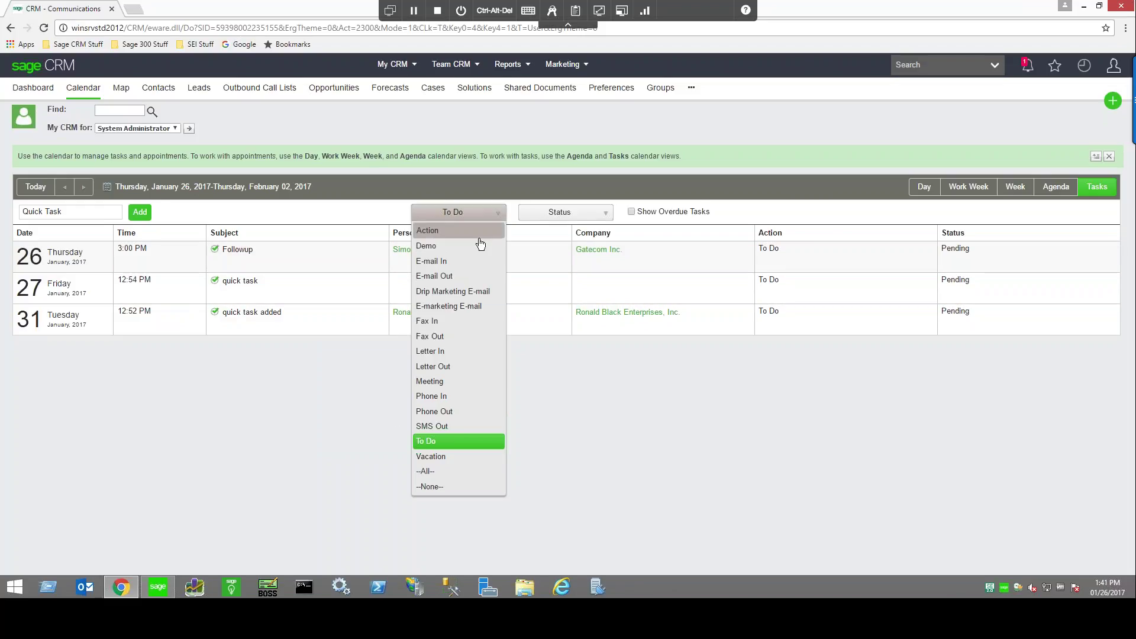
click(428, 471)
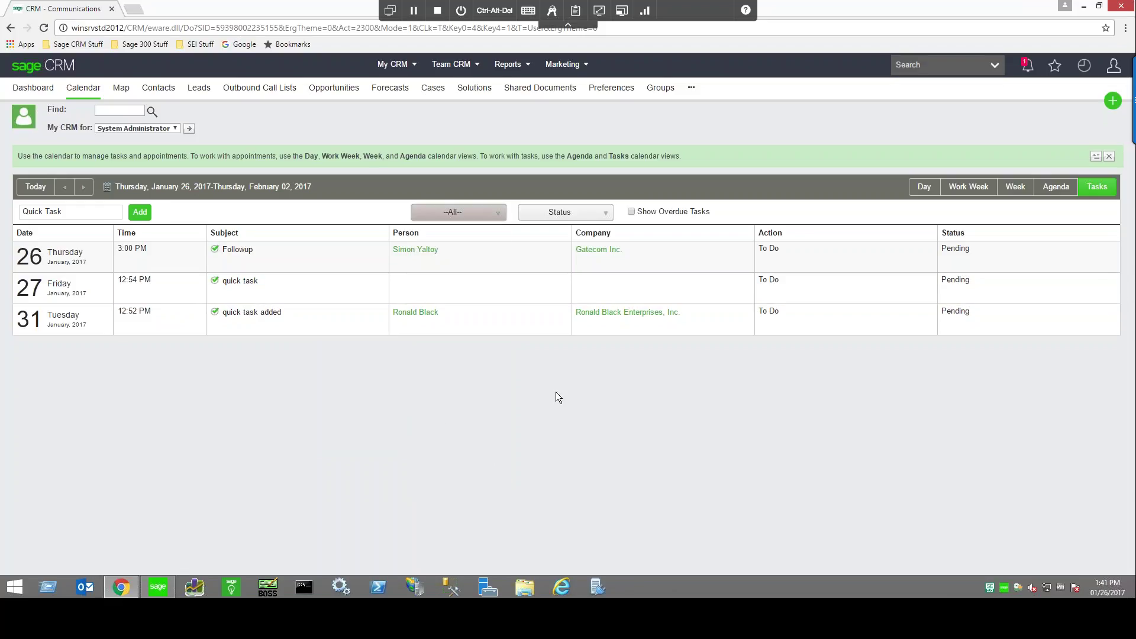
Set the task status filter to All and turn the overdue tasks on and off again.
click(581, 211)
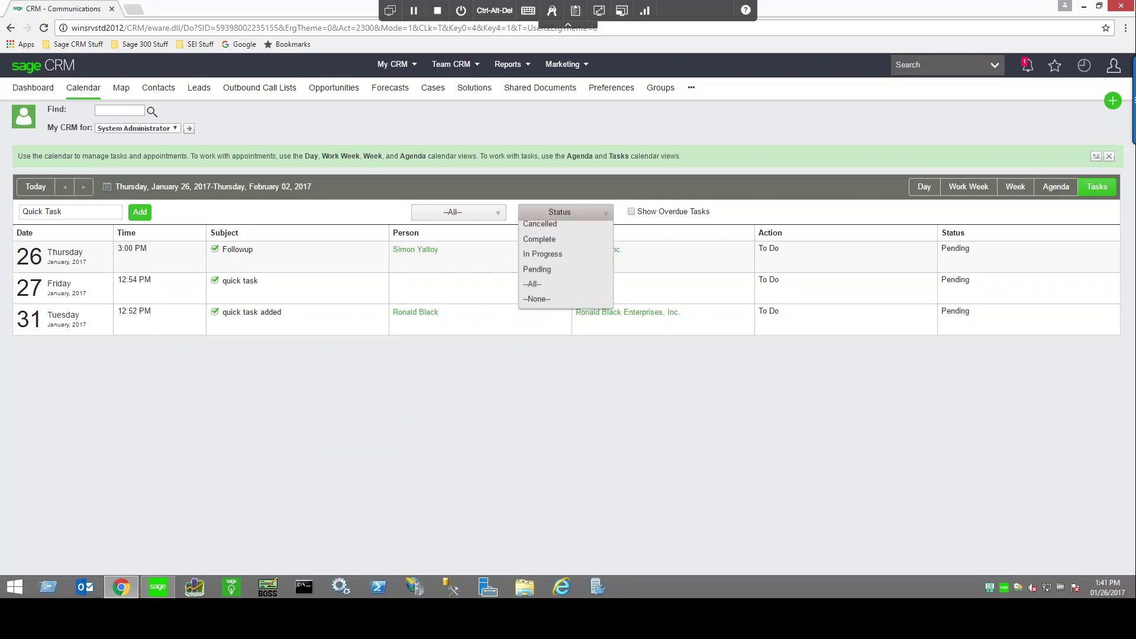
click(535, 306)
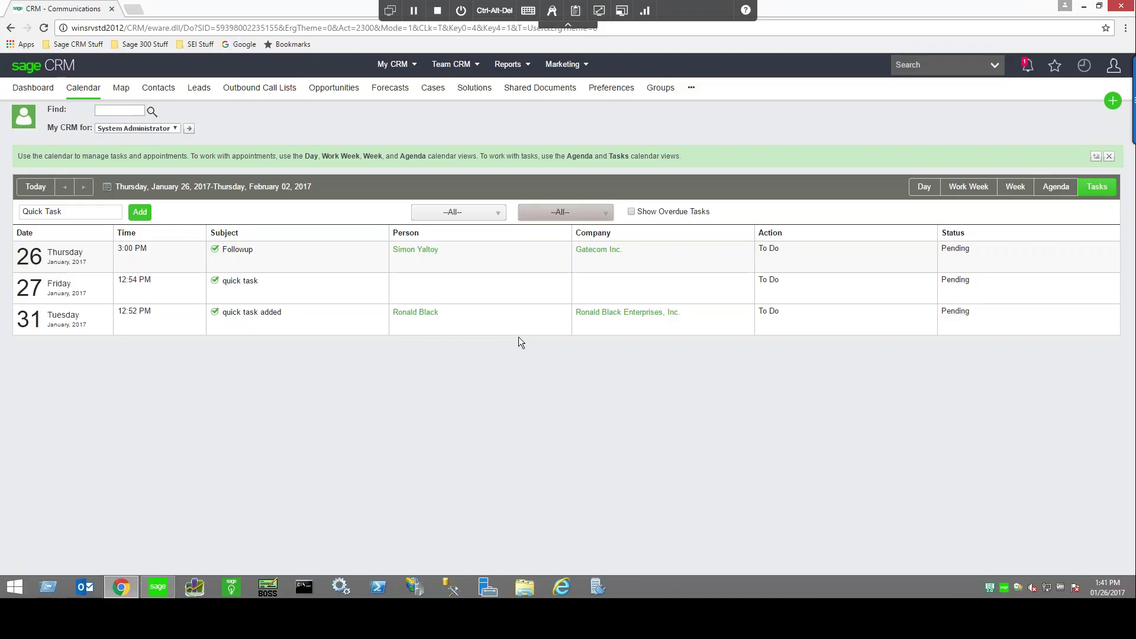
click(631, 211)
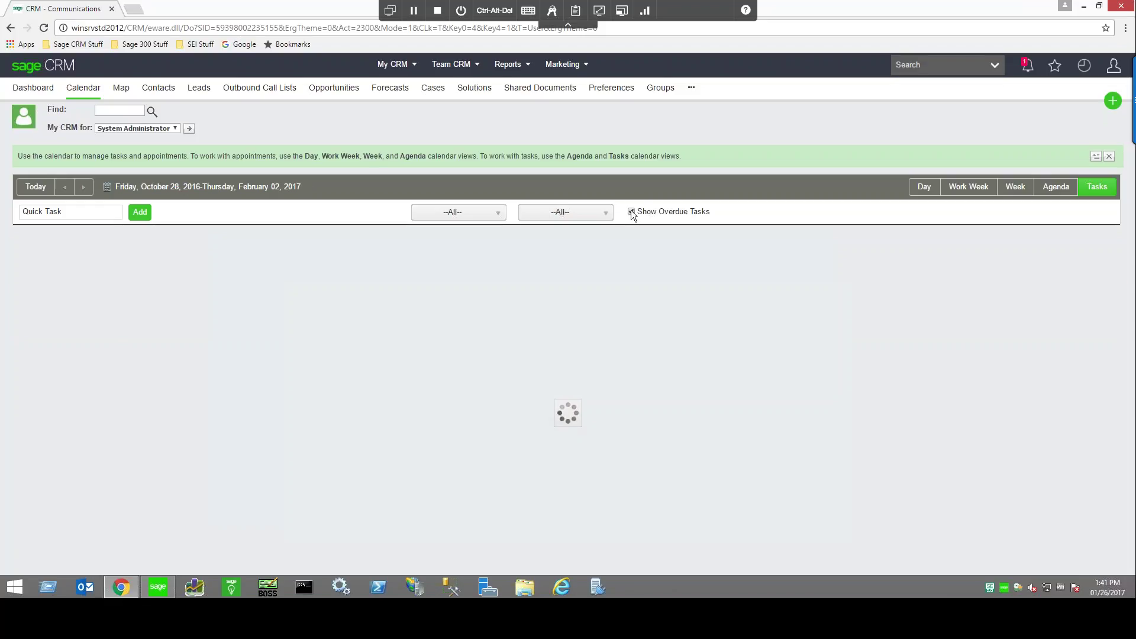
click(631, 211)
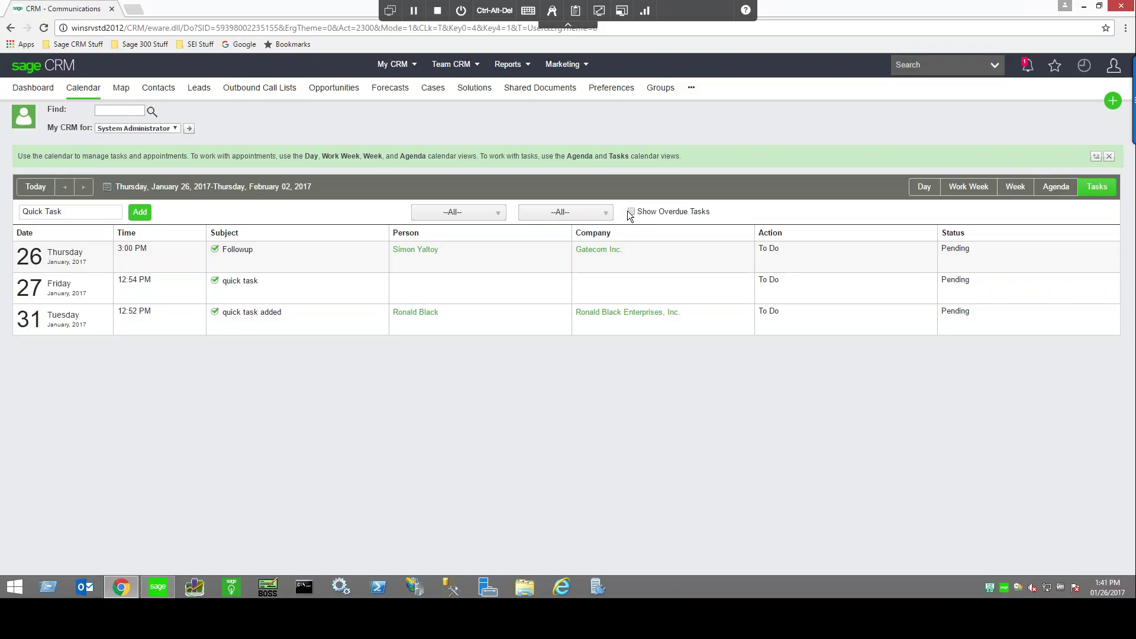
Filter the task list by the Meeting action and display the calendar in Day view.
click(491, 214)
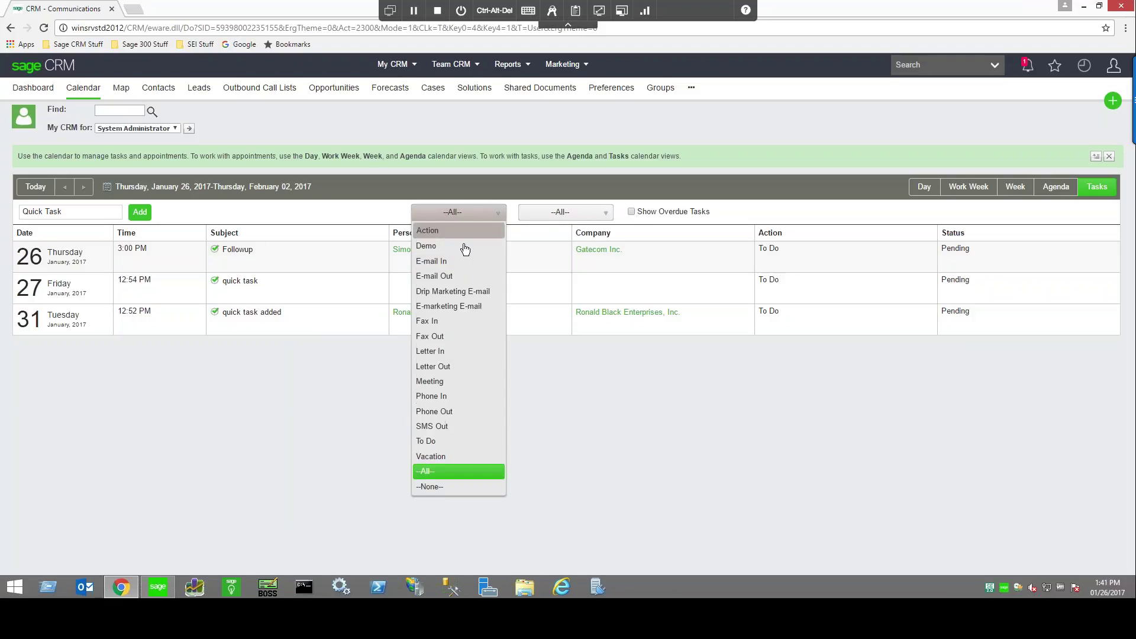
click(435, 382)
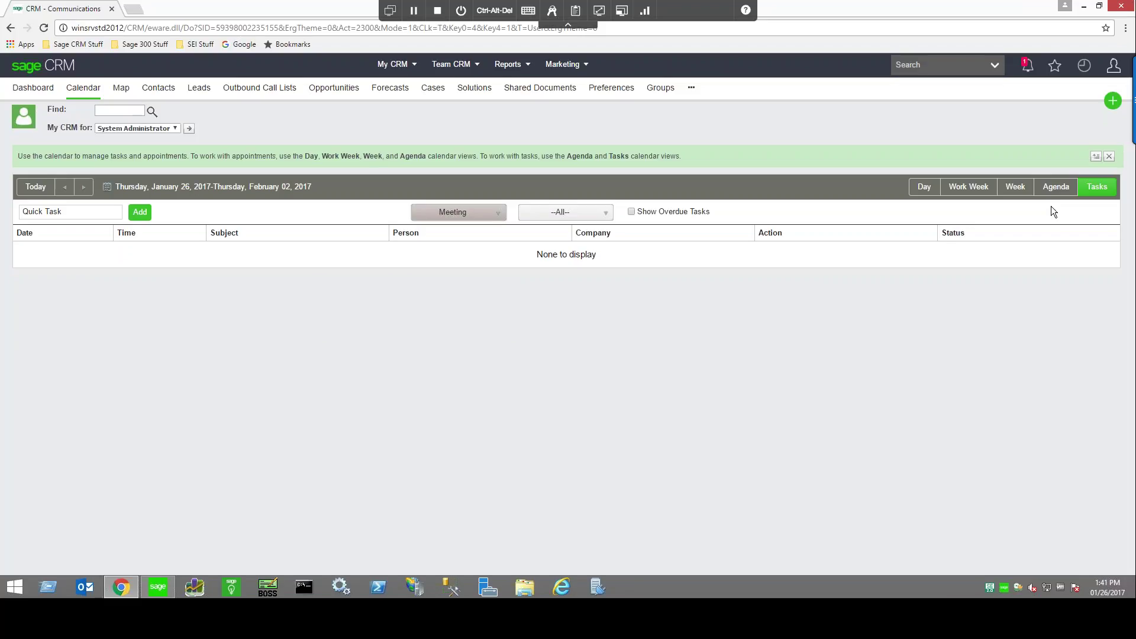
click(924, 187)
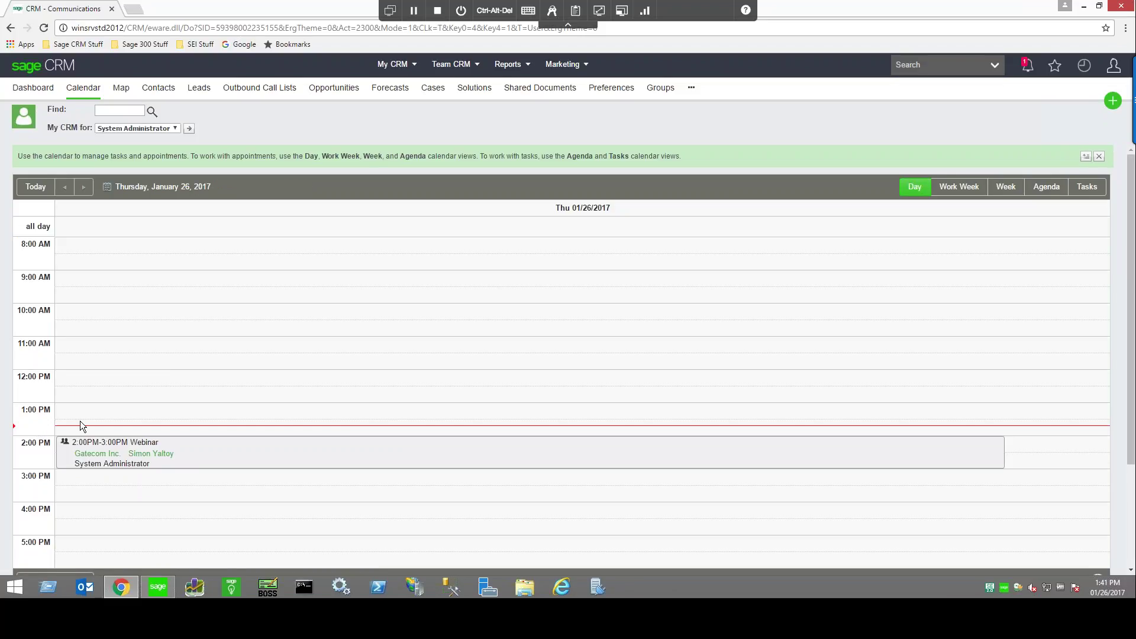
In the Work Week view, create a quick appointment for a meeting about a prospect on 01/26/2017 from 4:00 PM to 4:30 PM.
click(959, 187)
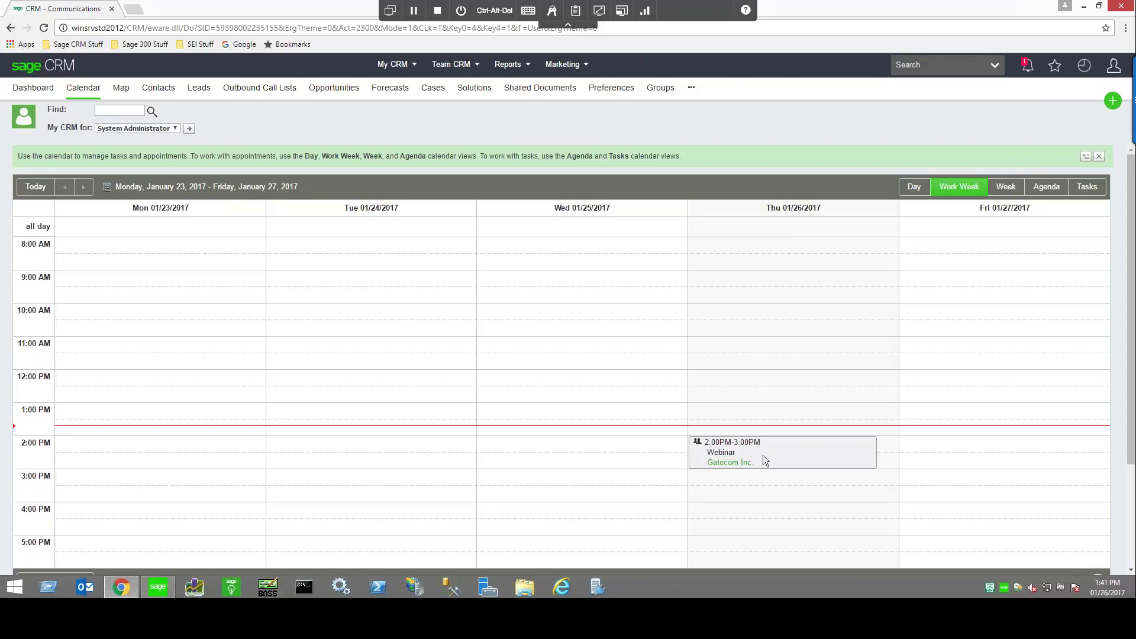
click(709, 513)
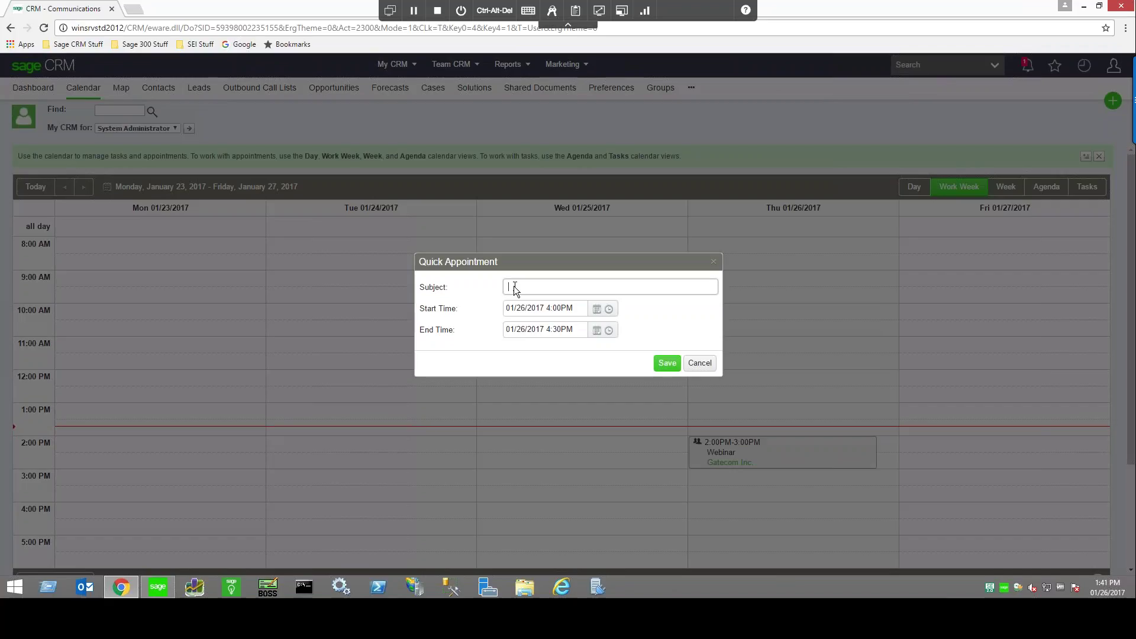
text(eting with Randy about prospect)
click(666, 363)
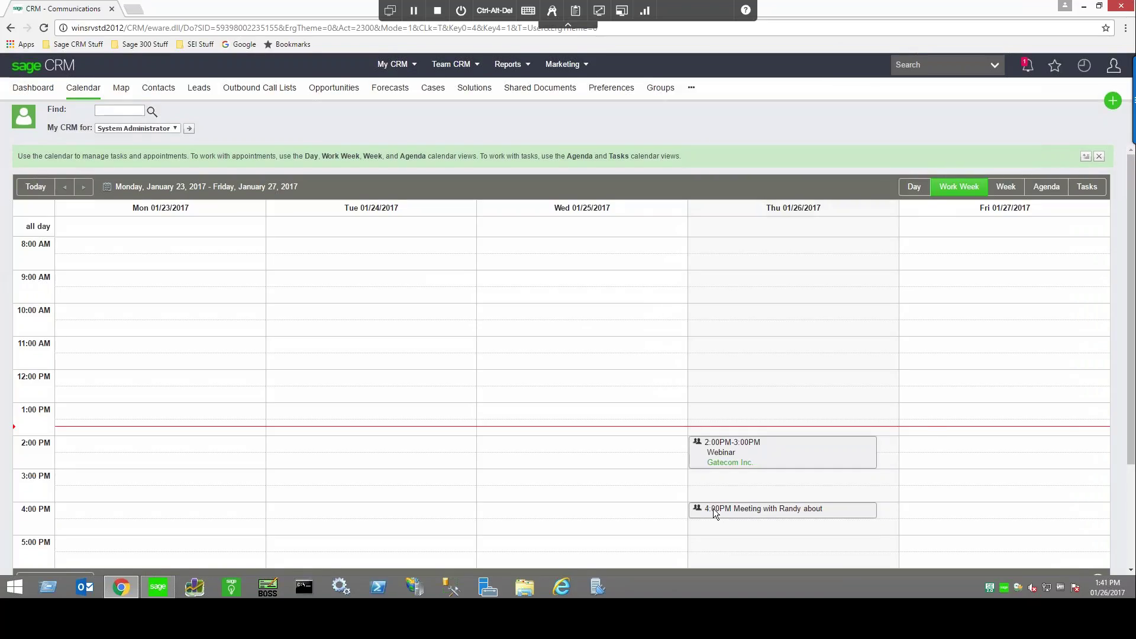
Add a colleague and the London Meeting Room as users of the 4:00 PM appointment and enter "agenda" as its details.
click(712, 509)
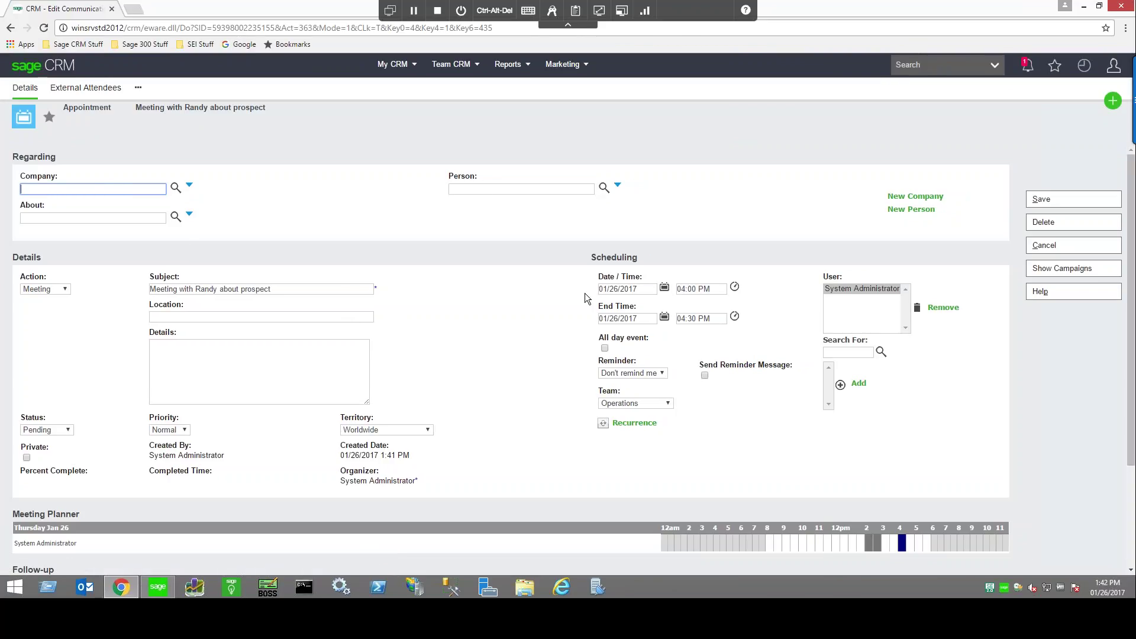
click(839, 353)
text(sus)
click(886, 386)
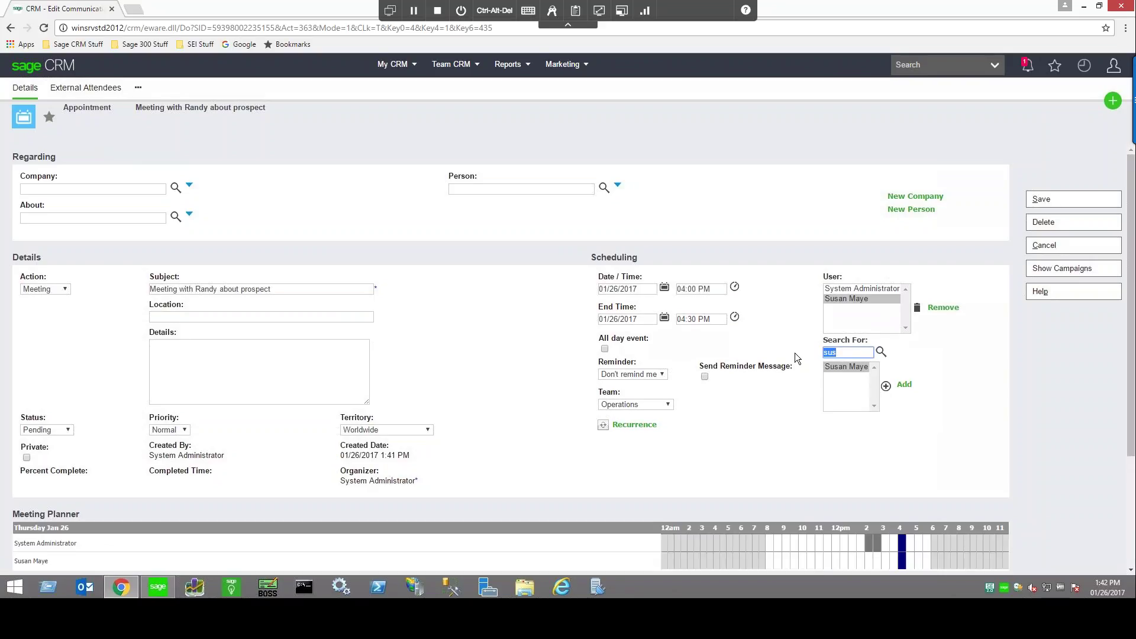
text(lon)
click(919, 384)
click(233, 385)
text(agenda)
Link the appointment to the contact person at Gatecom Inc. and to the 120 user Expense system opportunity.
click(476, 188)
text(simo)
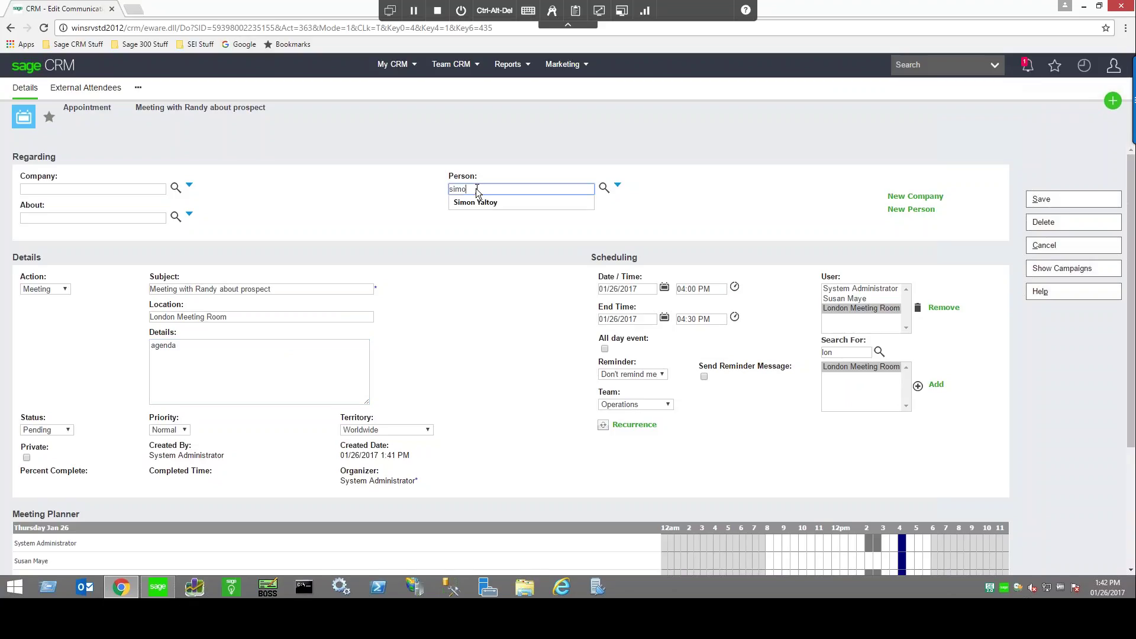
click(474, 203)
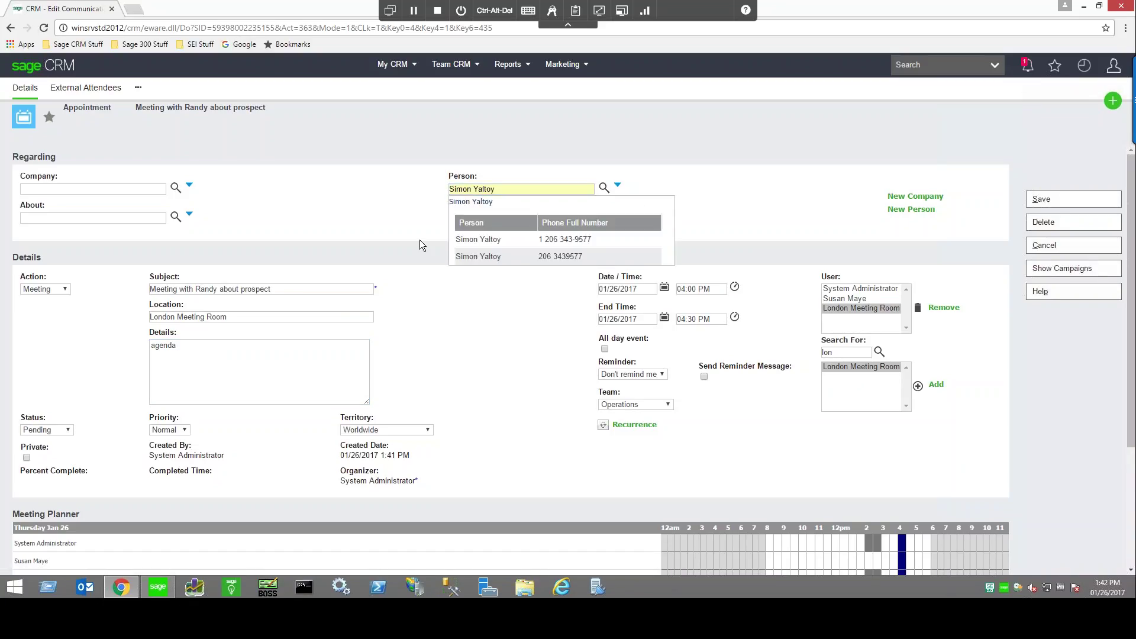
click(478, 239)
click(190, 225)
click(198, 255)
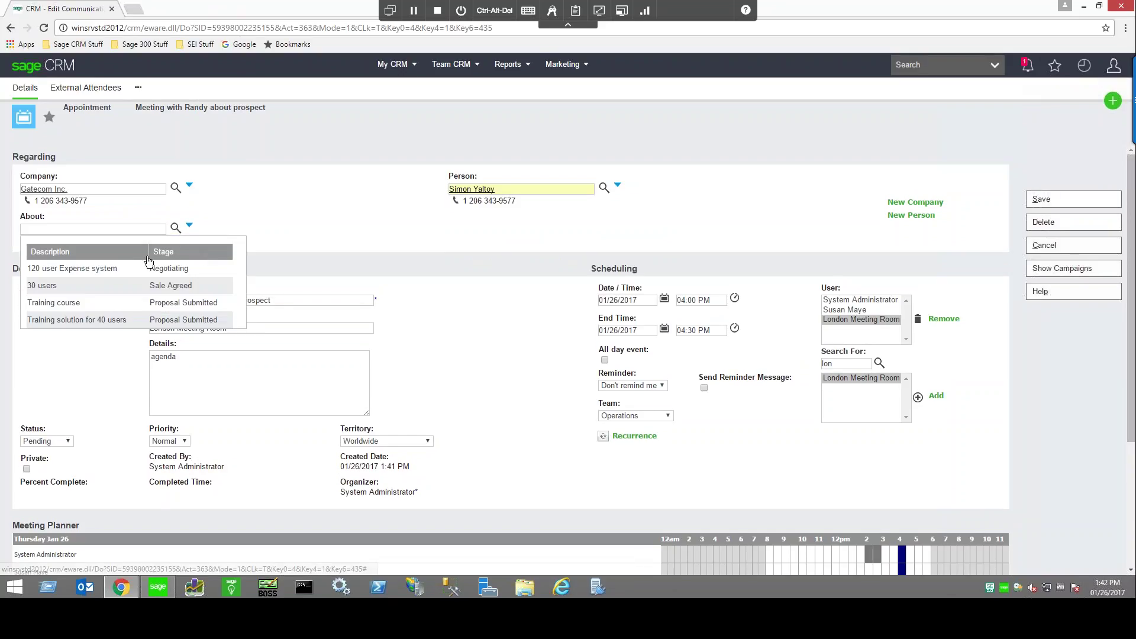
click(74, 270)
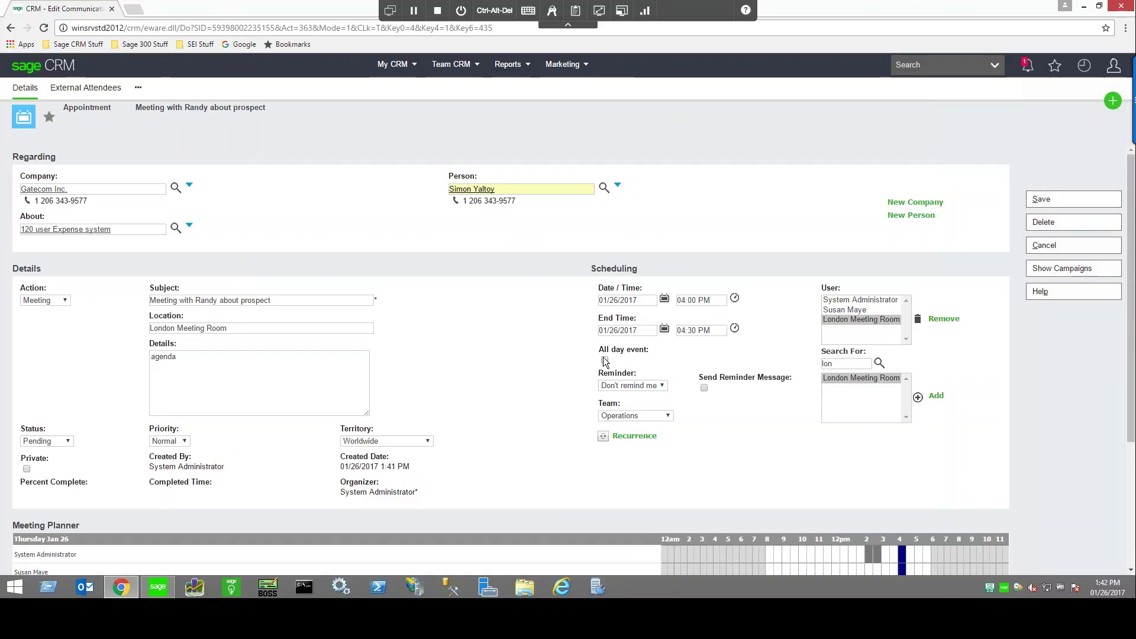
Set the reminder to 0 minutes, enable Send Reminder Message and save the appointment.
click(628, 385)
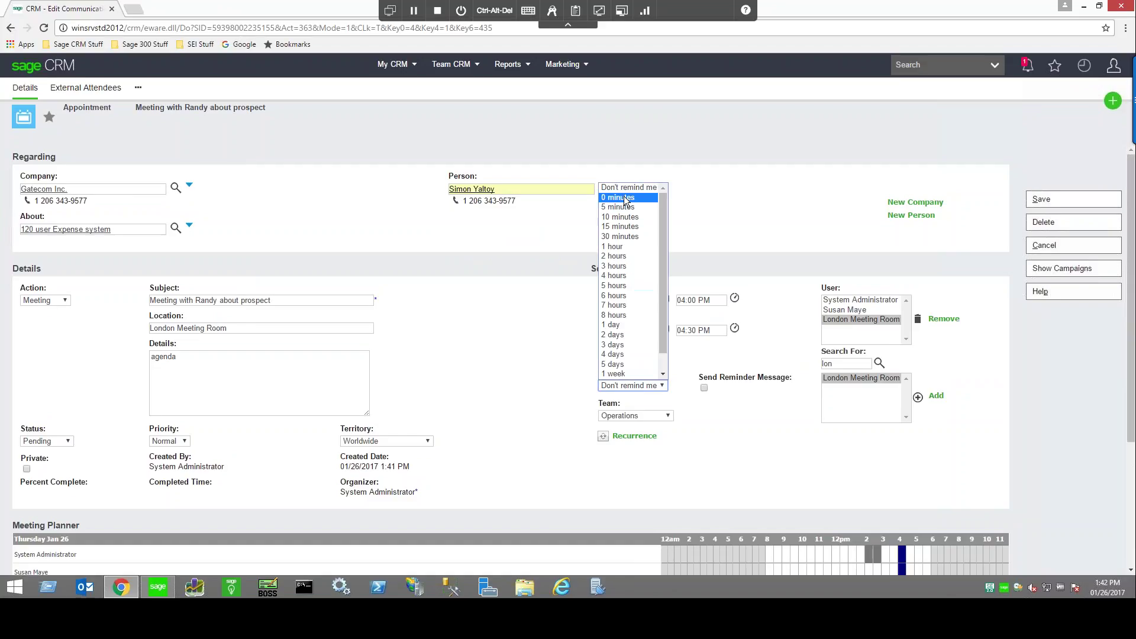
click(626, 200)
click(704, 388)
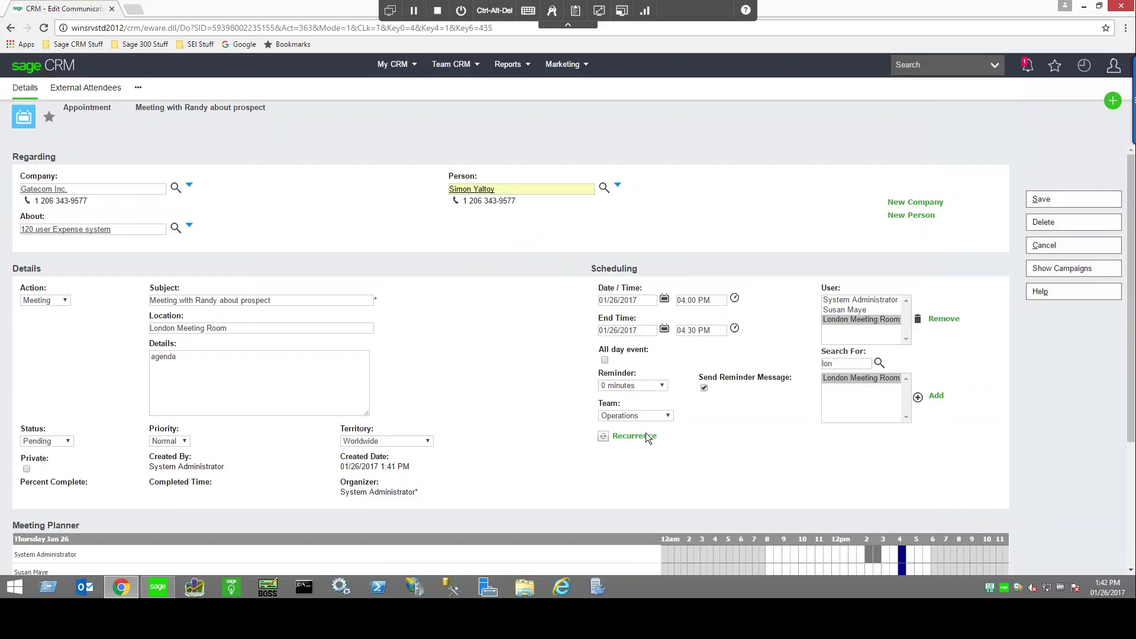
click(1062, 205)
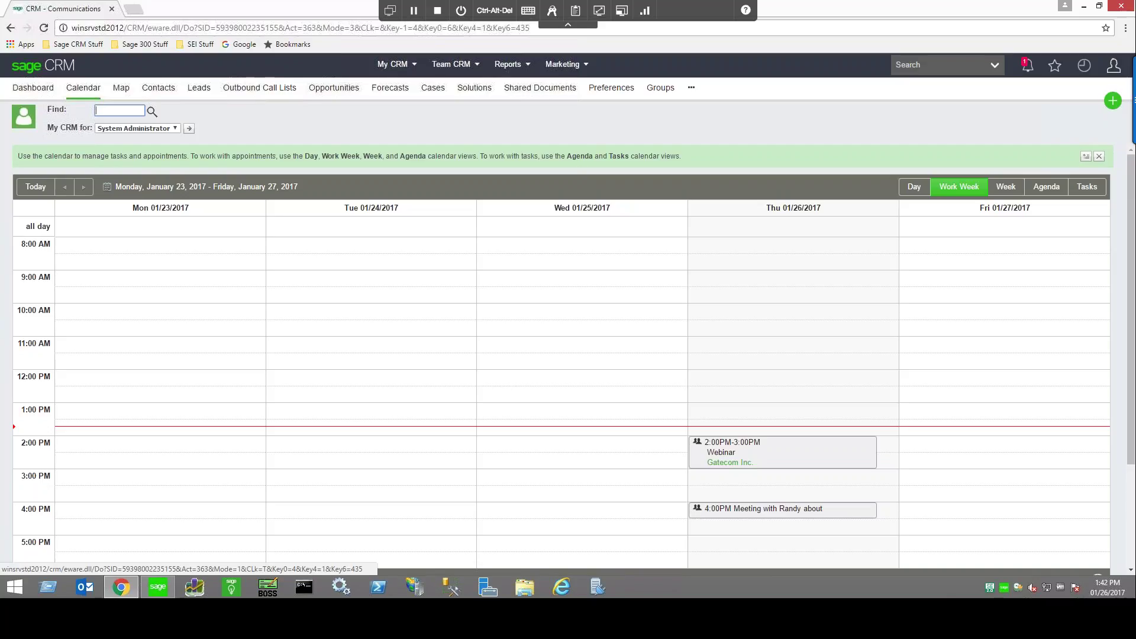
Mark the 4:00 PM appointment as a favorite, save it and reopen it from the favorites list.
click(763, 509)
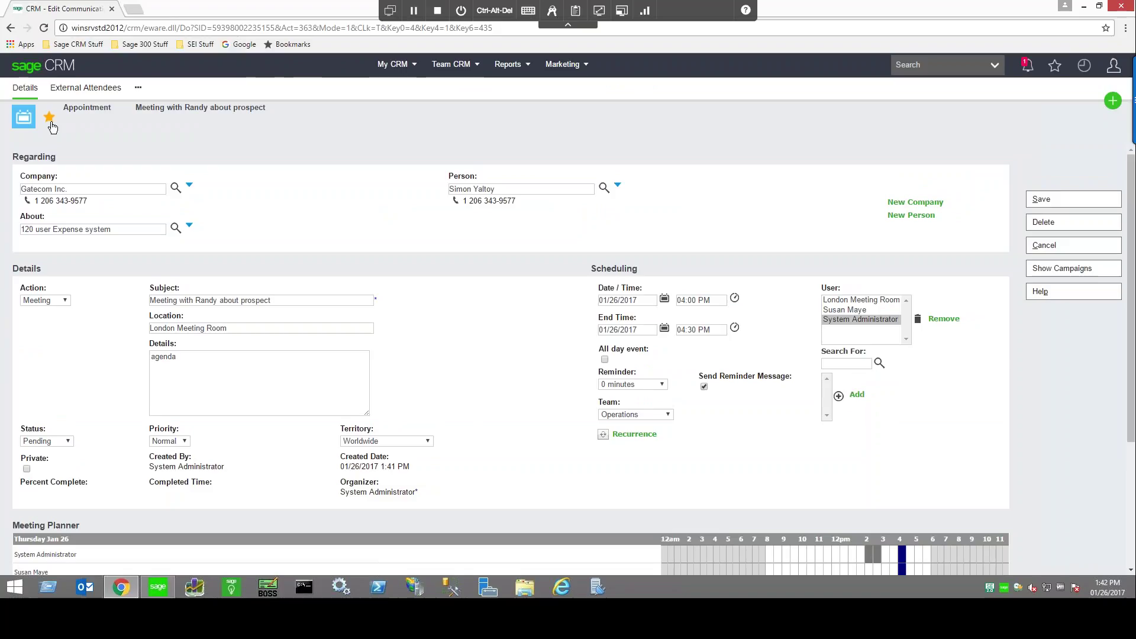
click(1073, 199)
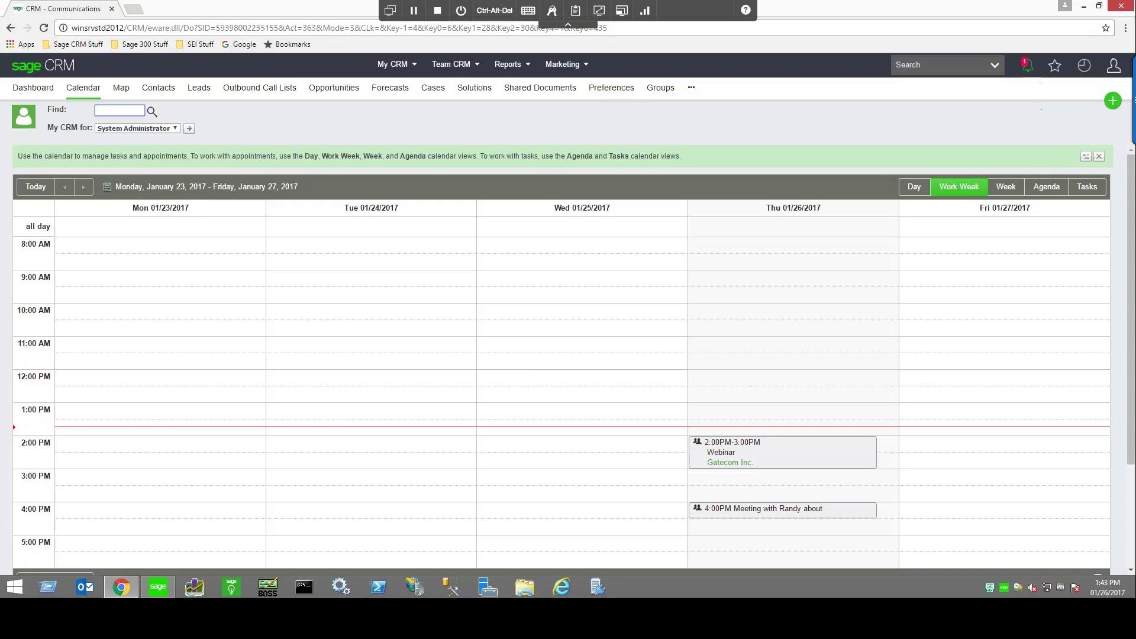
click(1053, 72)
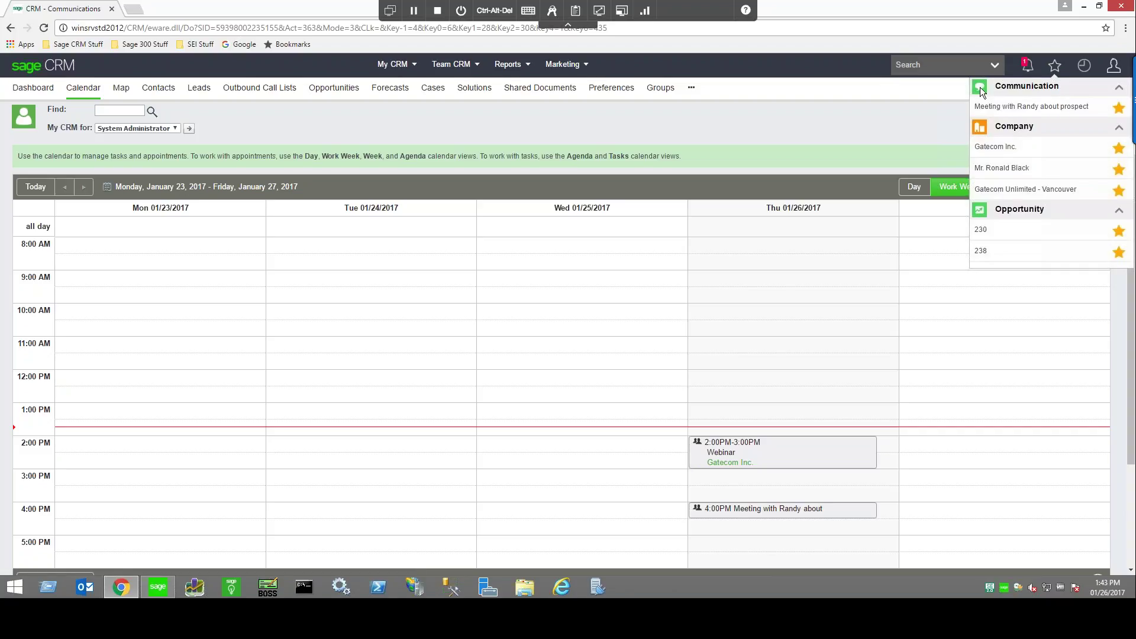
click(1053, 107)
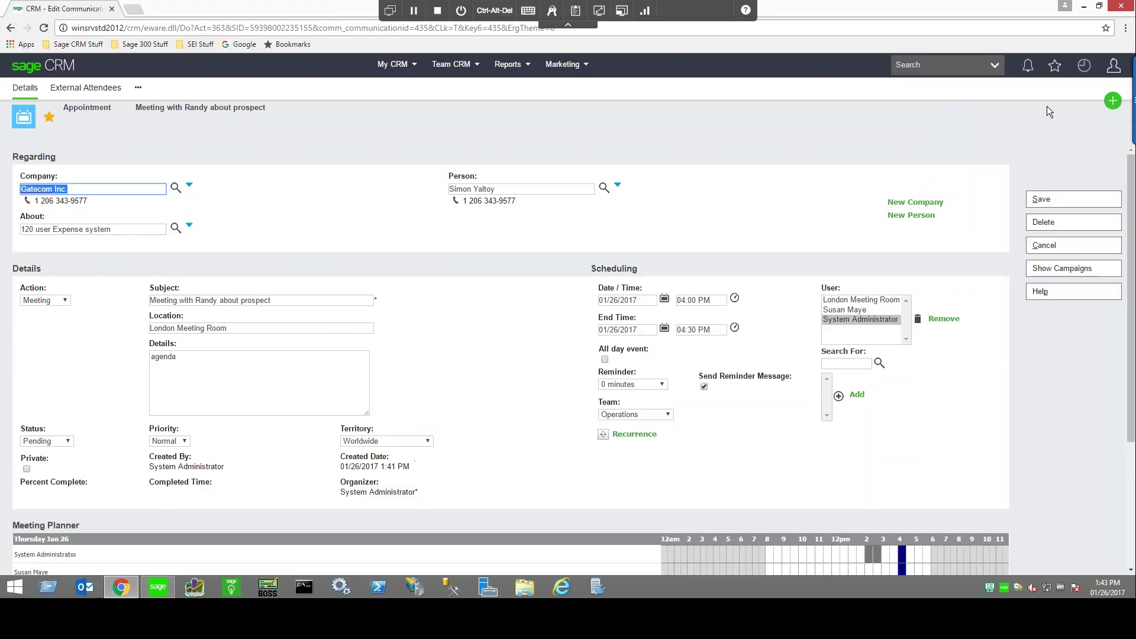
Open the company listed directly below Gatecom Inc. in the favorites and review the favorites list again.
click(1053, 68)
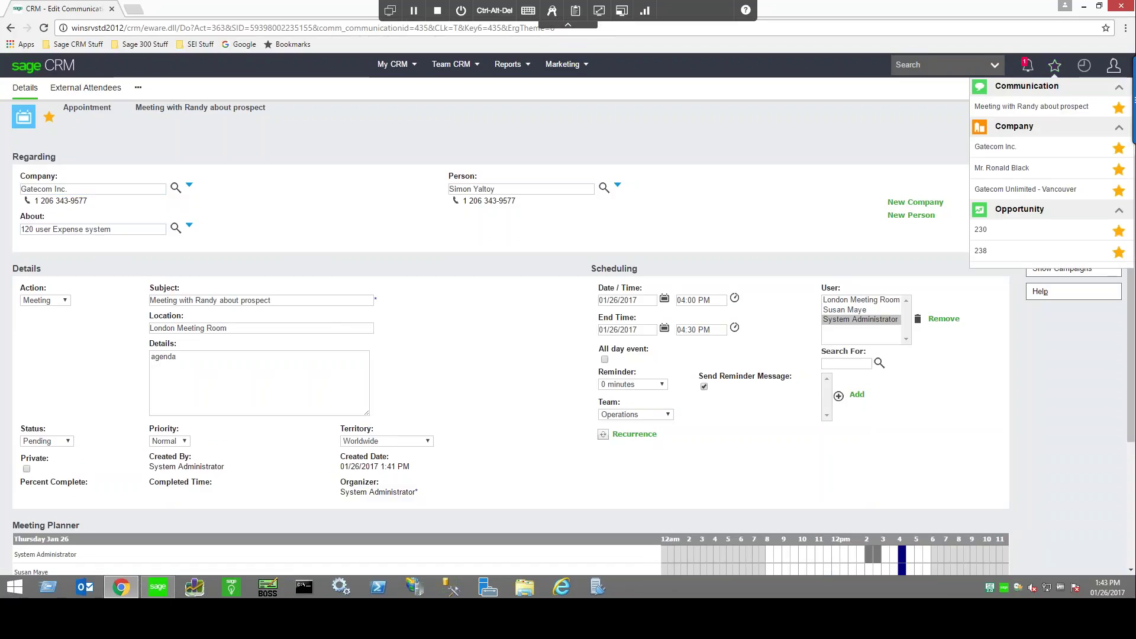
click(1013, 170)
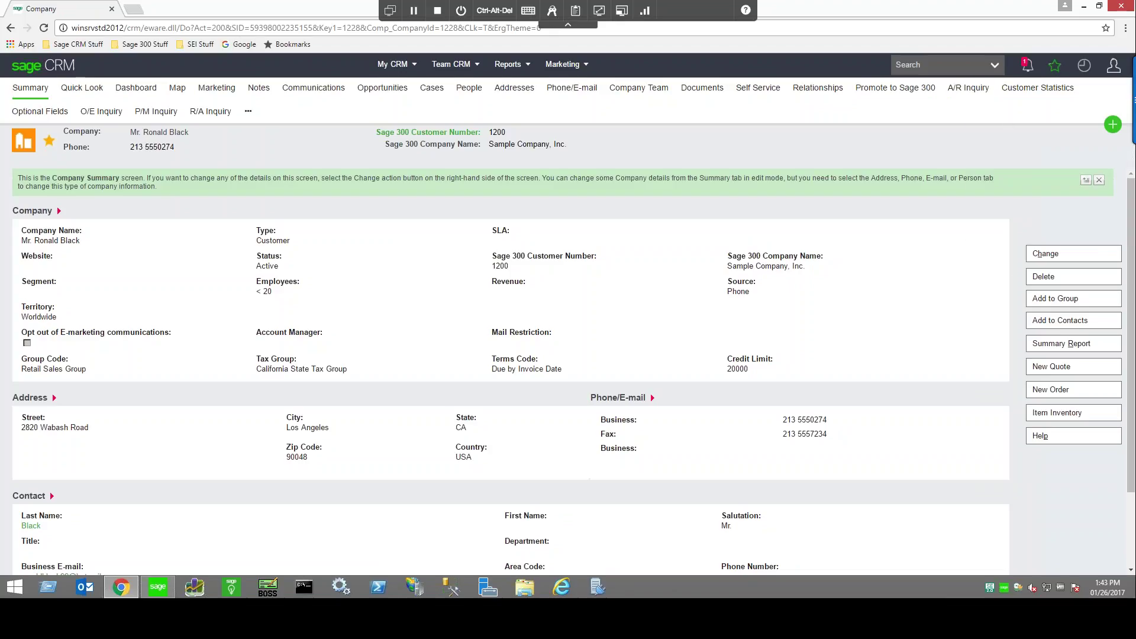
click(1055, 65)
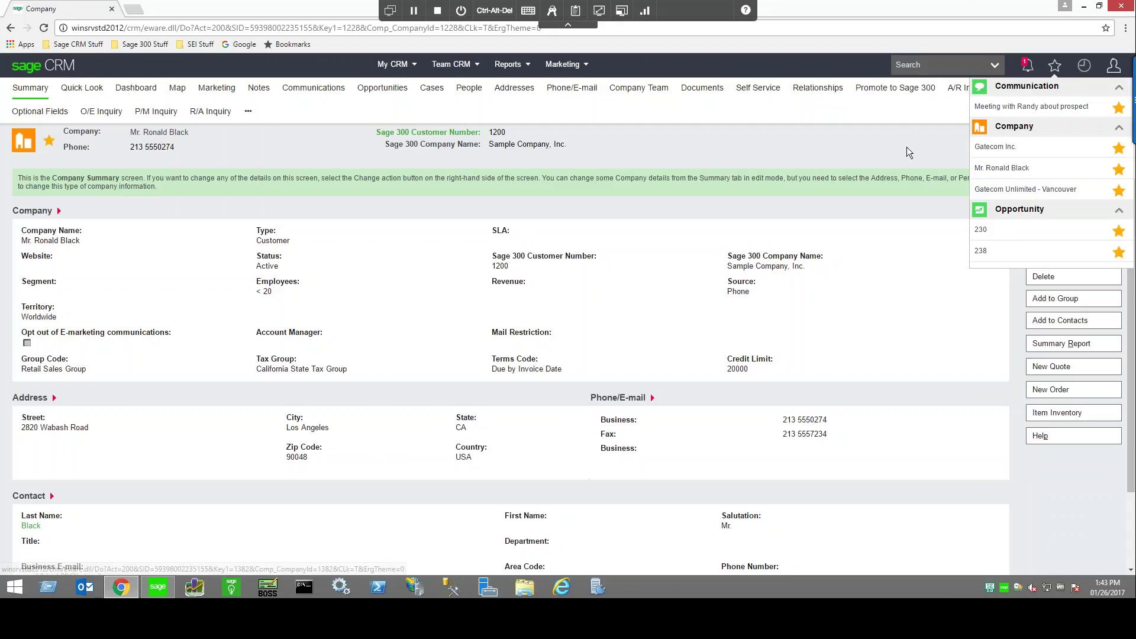
click(960, 65)
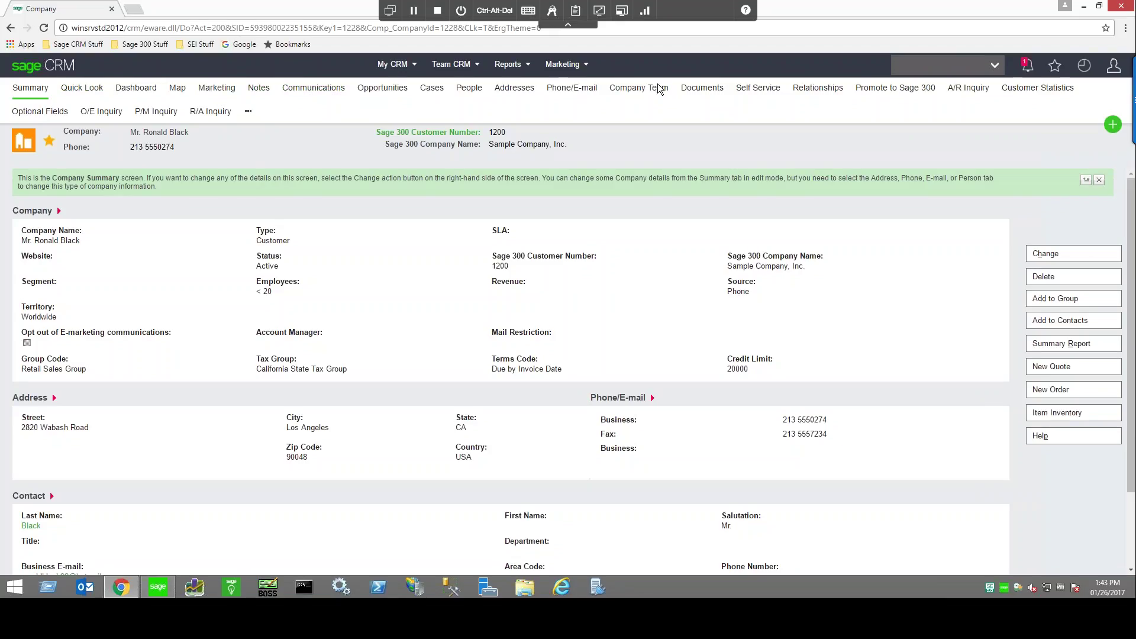
Return to the My CRM dashboard and search the CRM for a contact by first name.
click(394, 64)
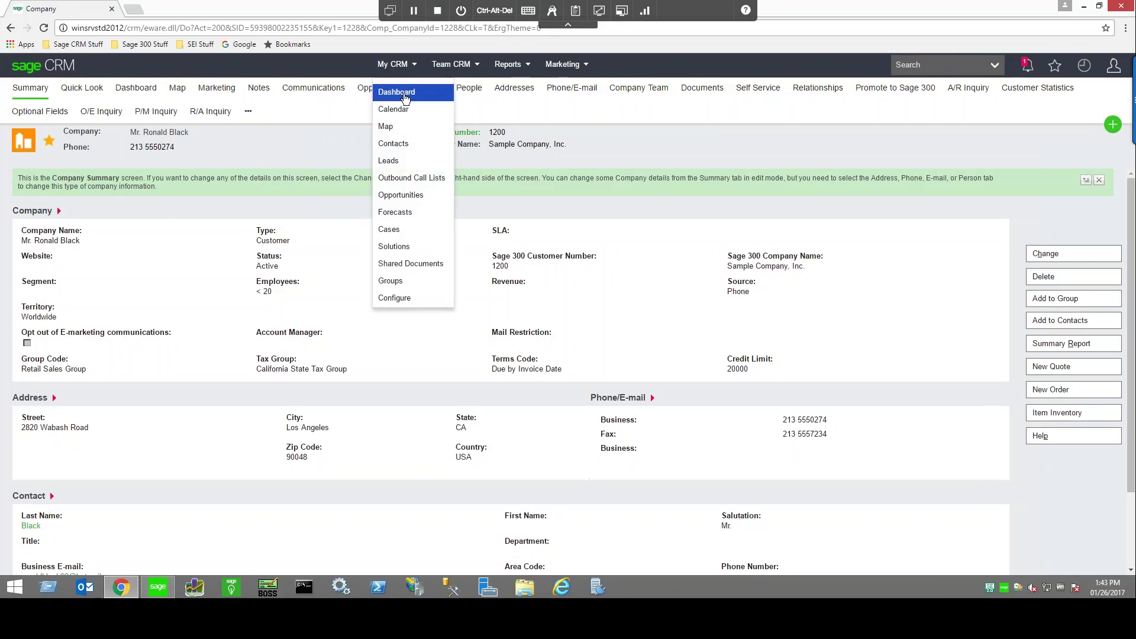
click(407, 96)
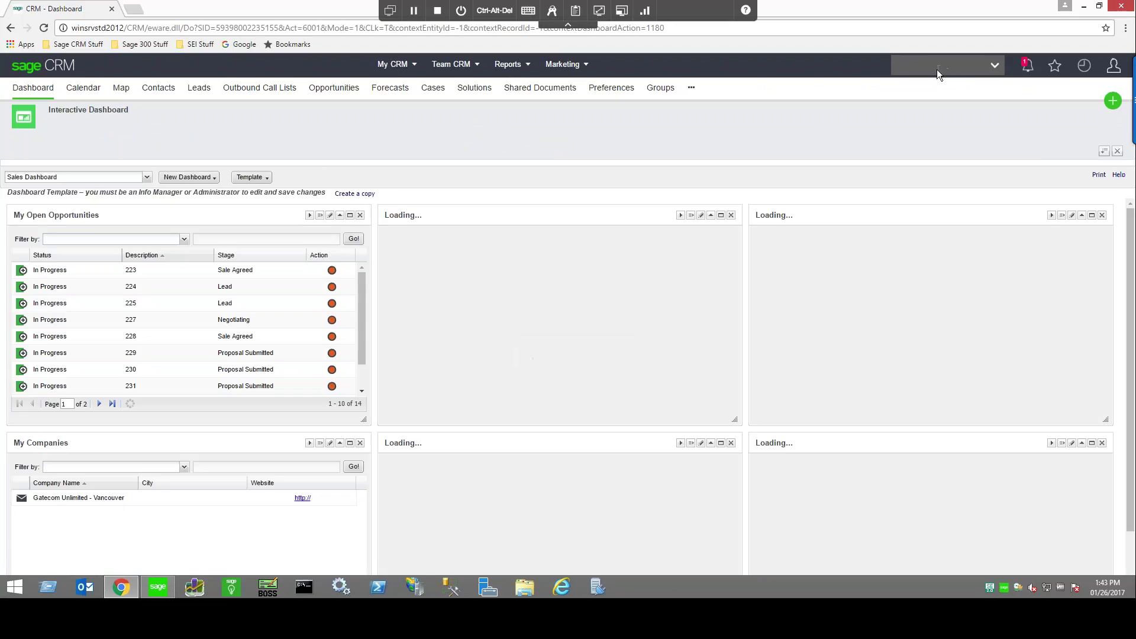
text(simon)
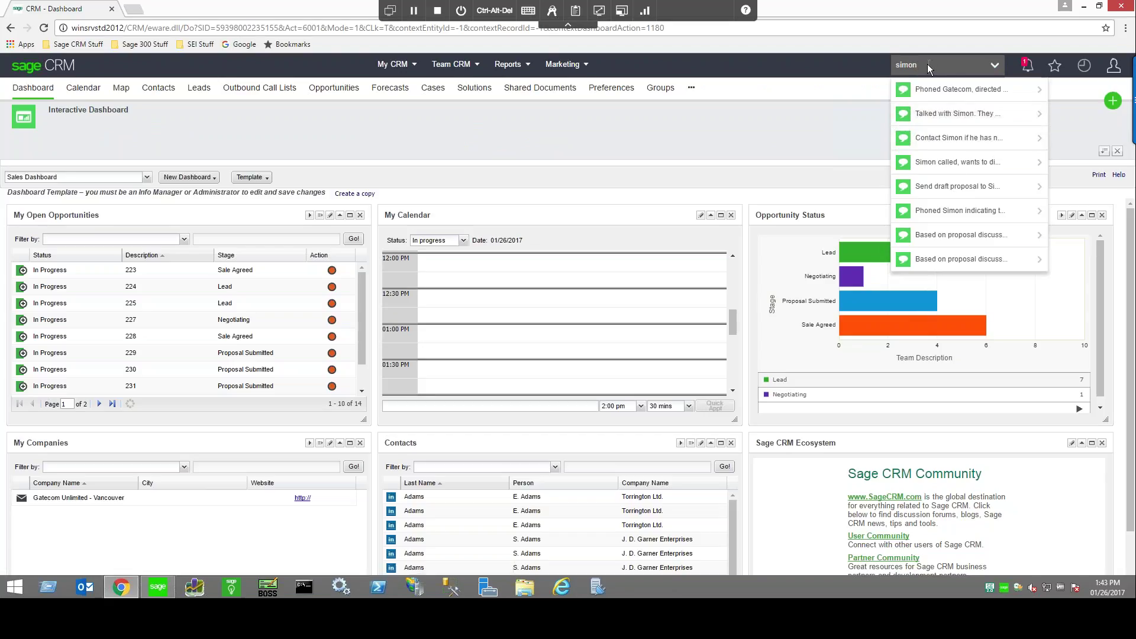
Complete the contact search with the person's last name and open the matching person record.
text(yaloty)
key(BackSpace)
key(BackSpace)
key(BackSpace)
key(BackSpace)
key(BackSpace)
text(yalo)
key(BackSpace)
text(toy)
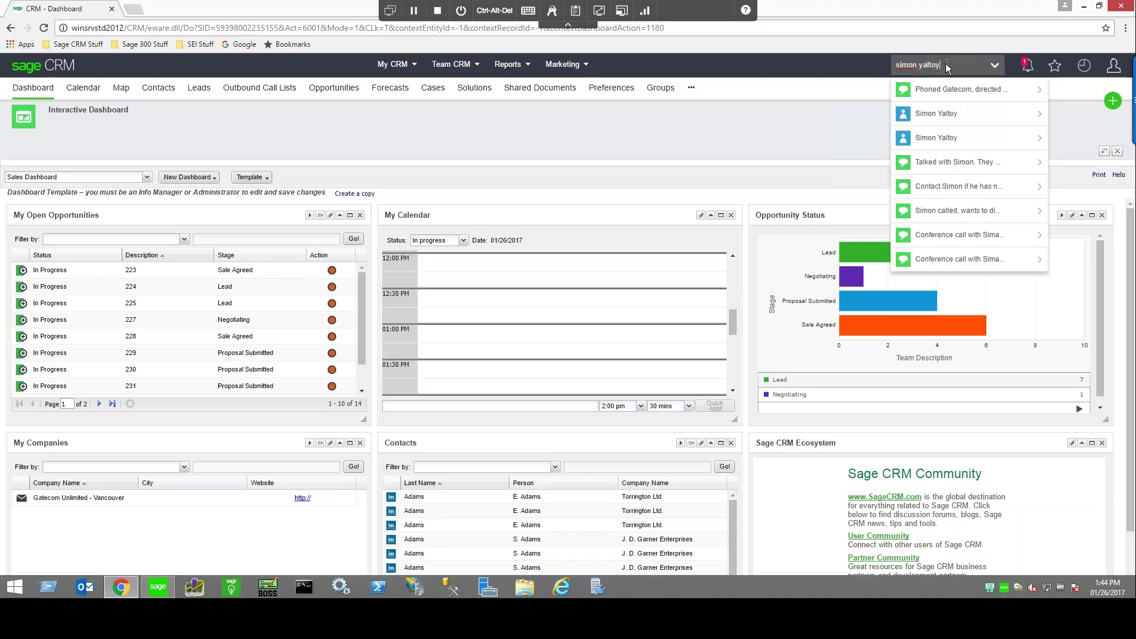
click(937, 119)
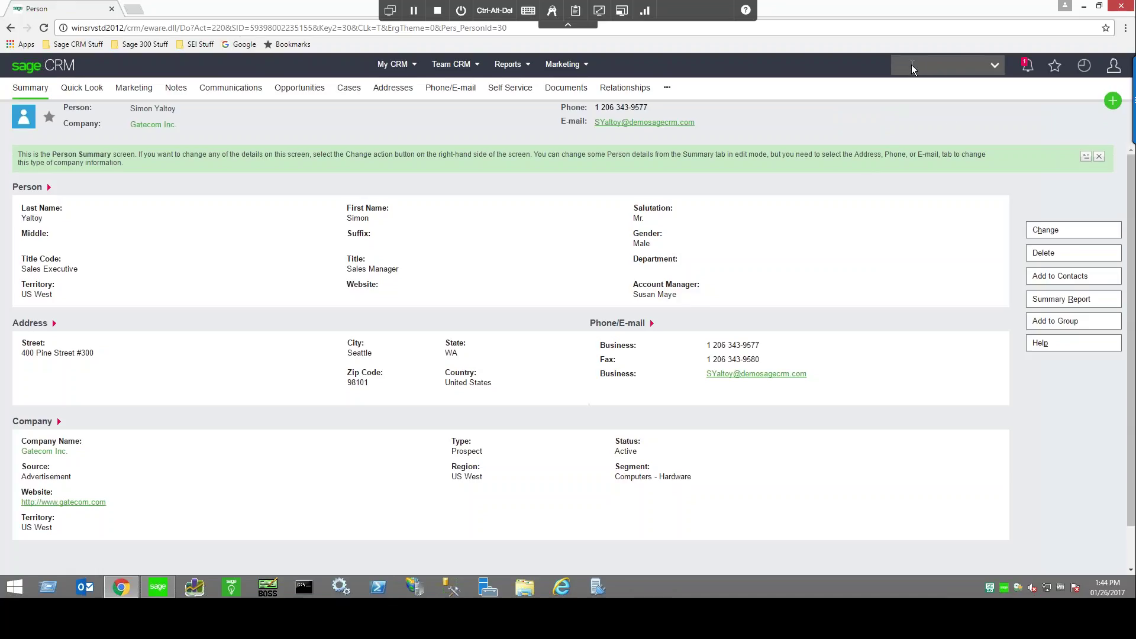
Open the company record listed directly below Gatecom Inc. in the favorites.
click(994, 65)
click(1054, 66)
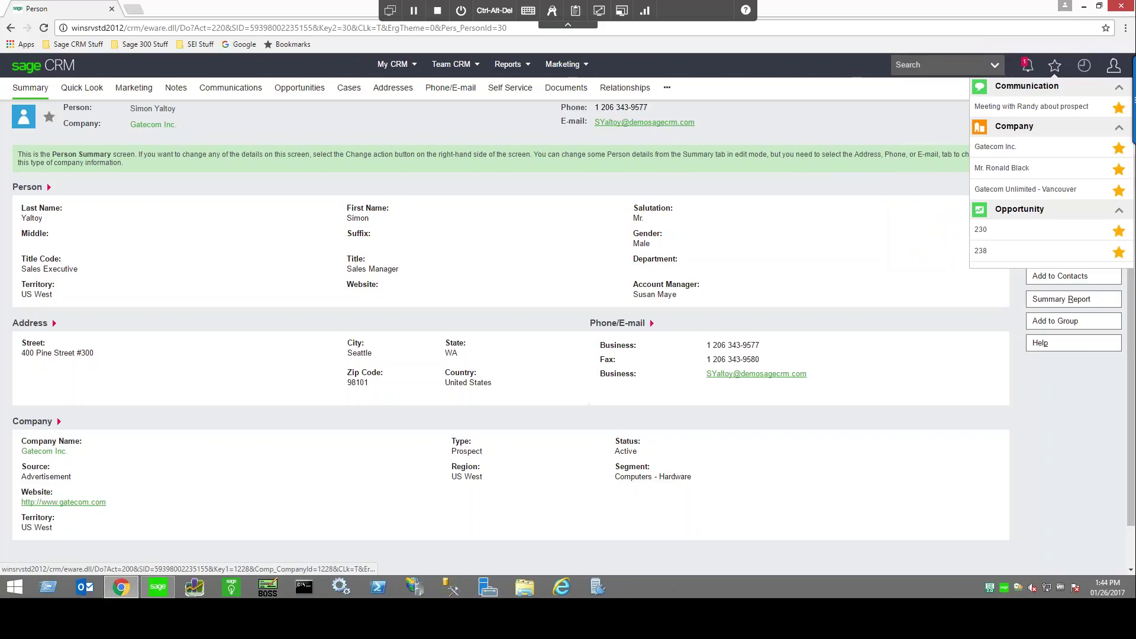
click(996, 147)
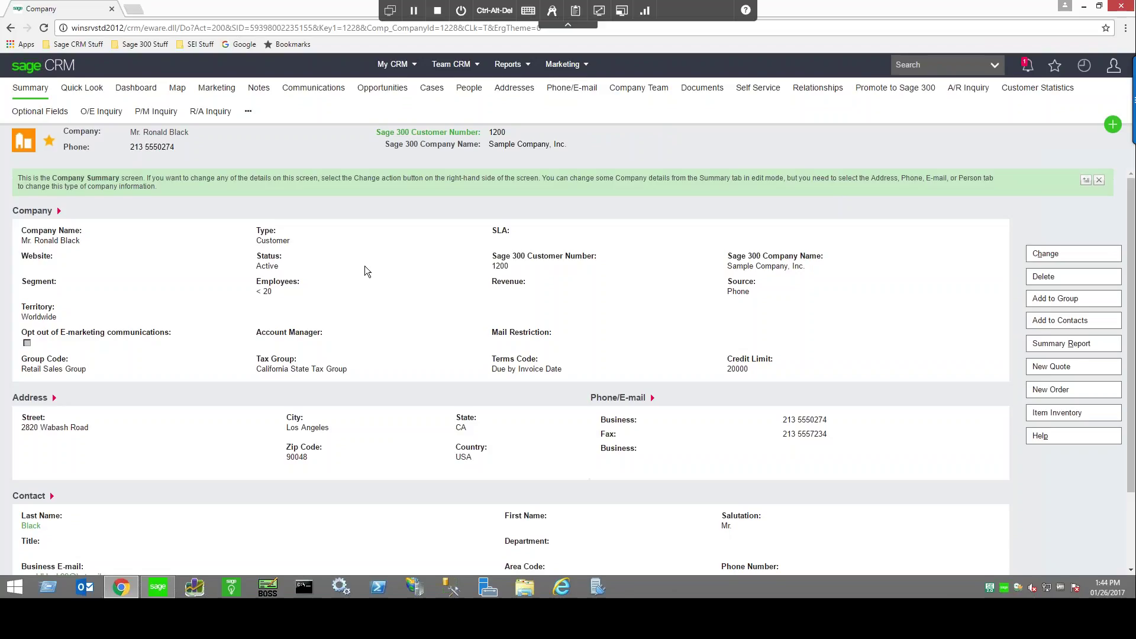
Collapse the Lead, Opportunity, OE Quotes & Orders, Person, Solution and Case sections of the recent items list.
click(1086, 68)
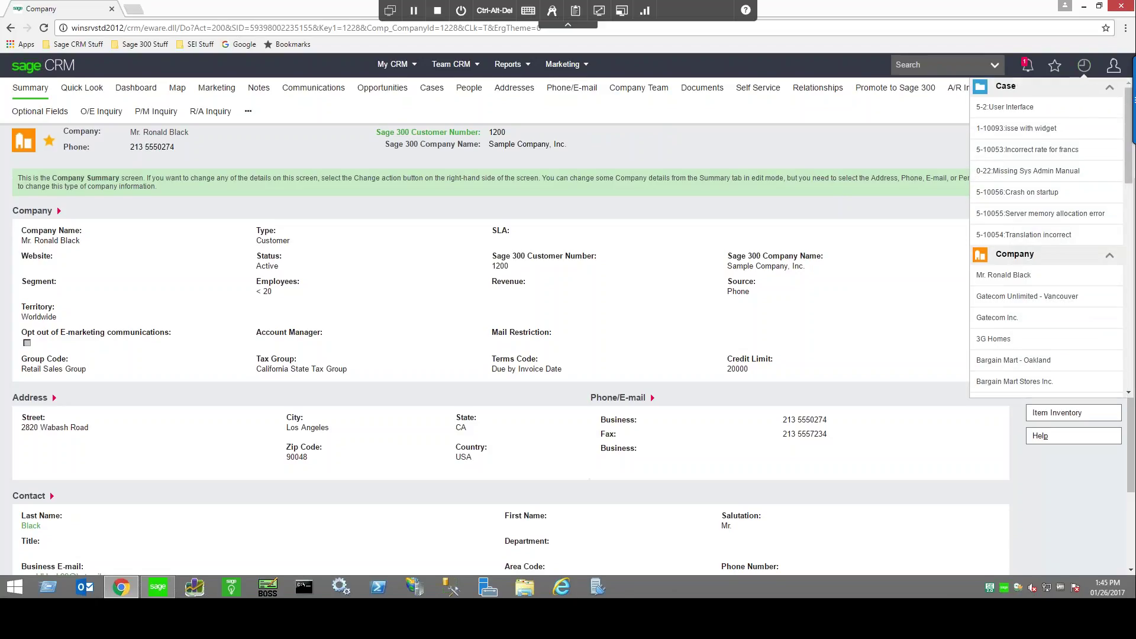
scroll(1110, 231, down, 4)
drag(1108, 226, 1109, 230)
click(1110, 163)
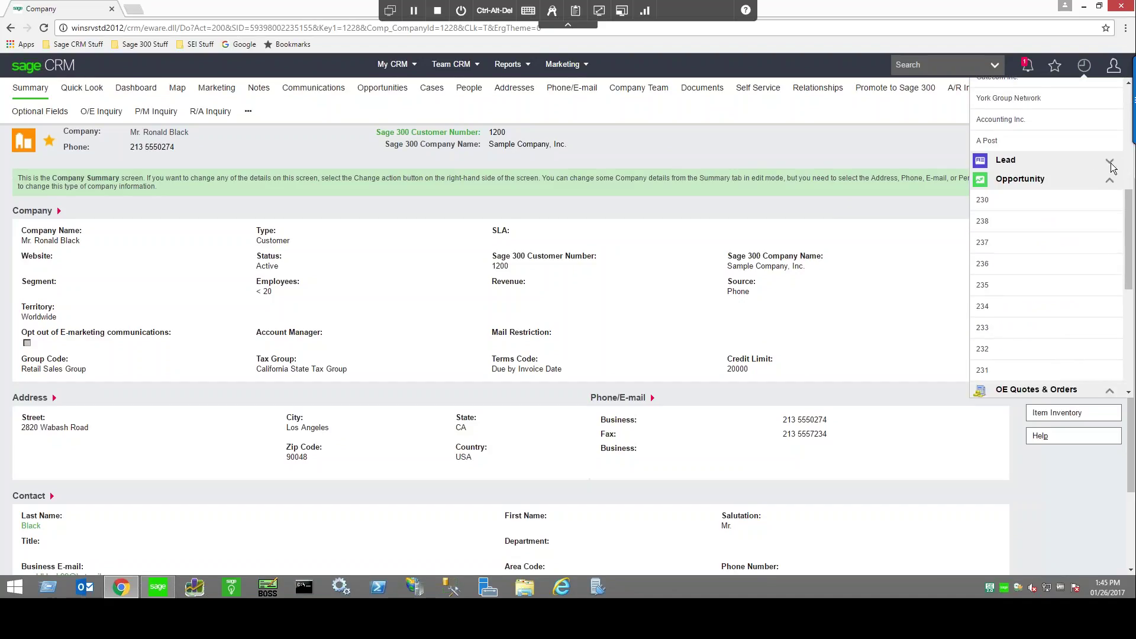
click(1110, 181)
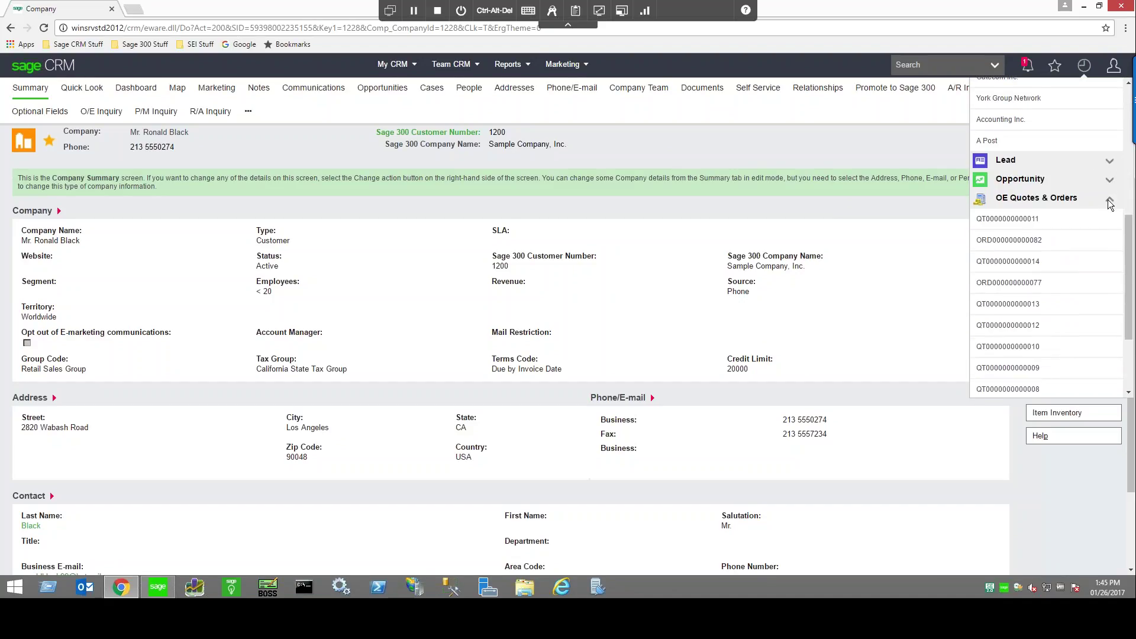
click(1110, 200)
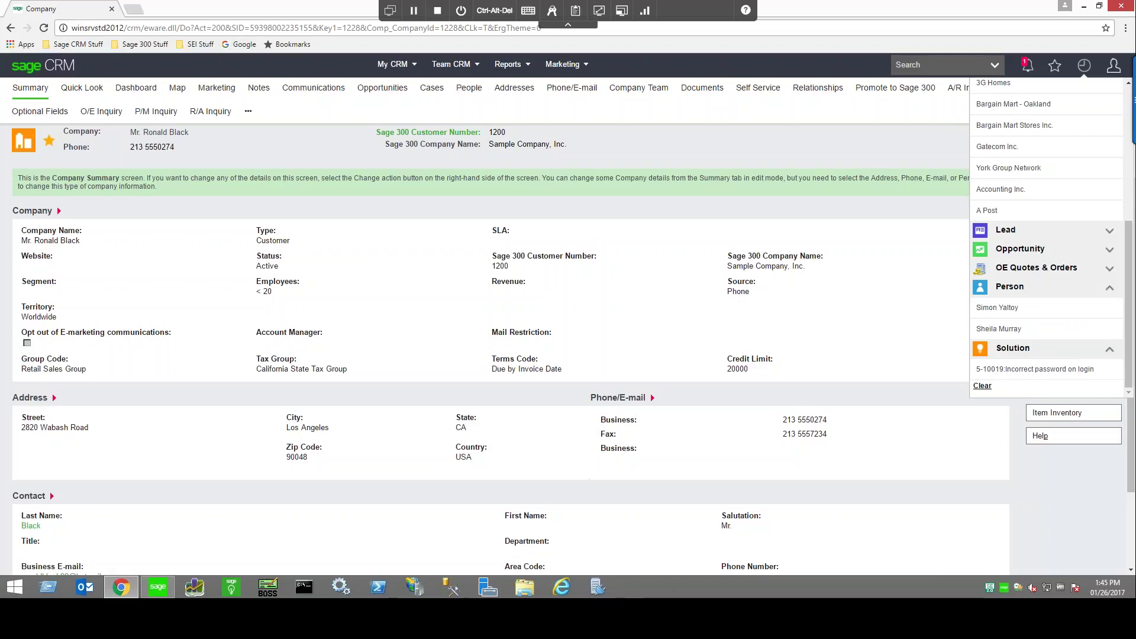
click(1109, 288)
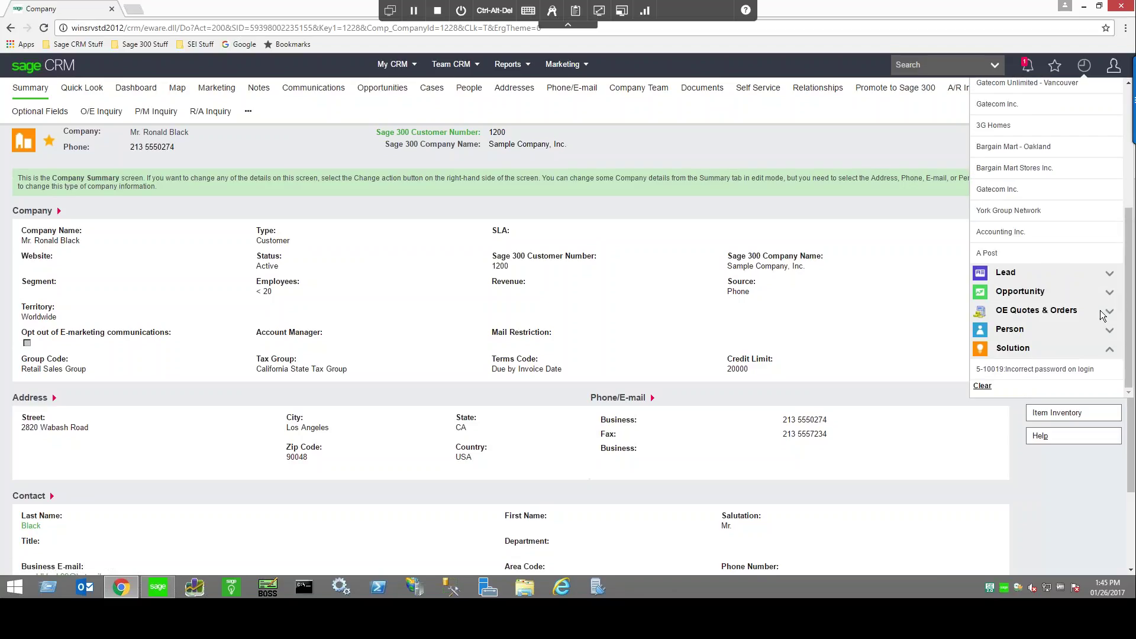
click(1109, 348)
scroll(1099, 221, up, 3)
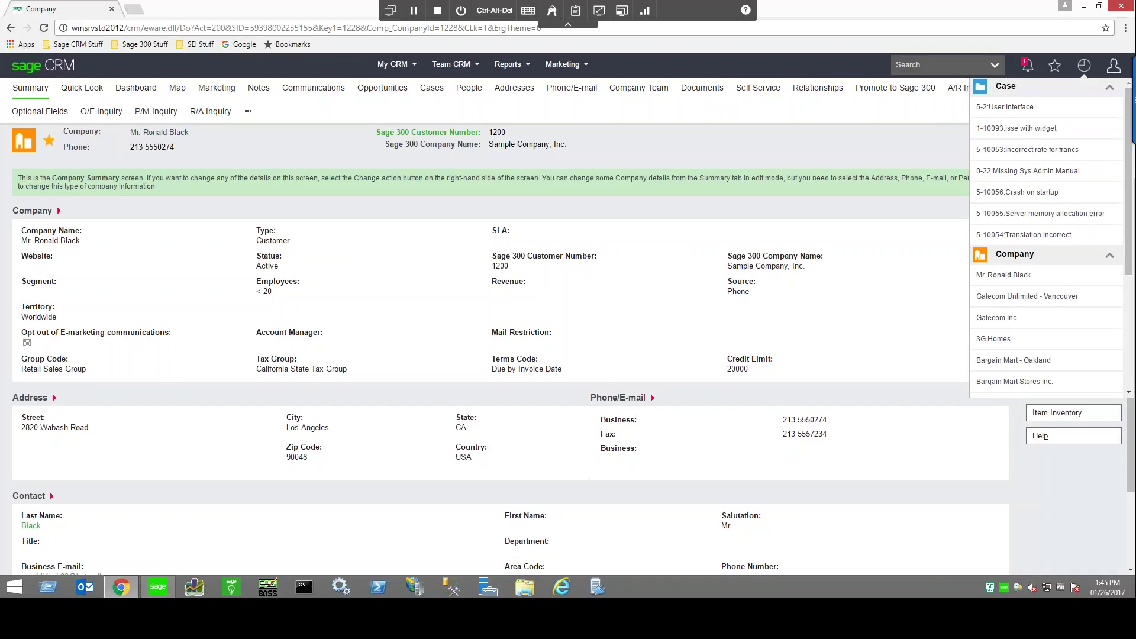
click(1109, 87)
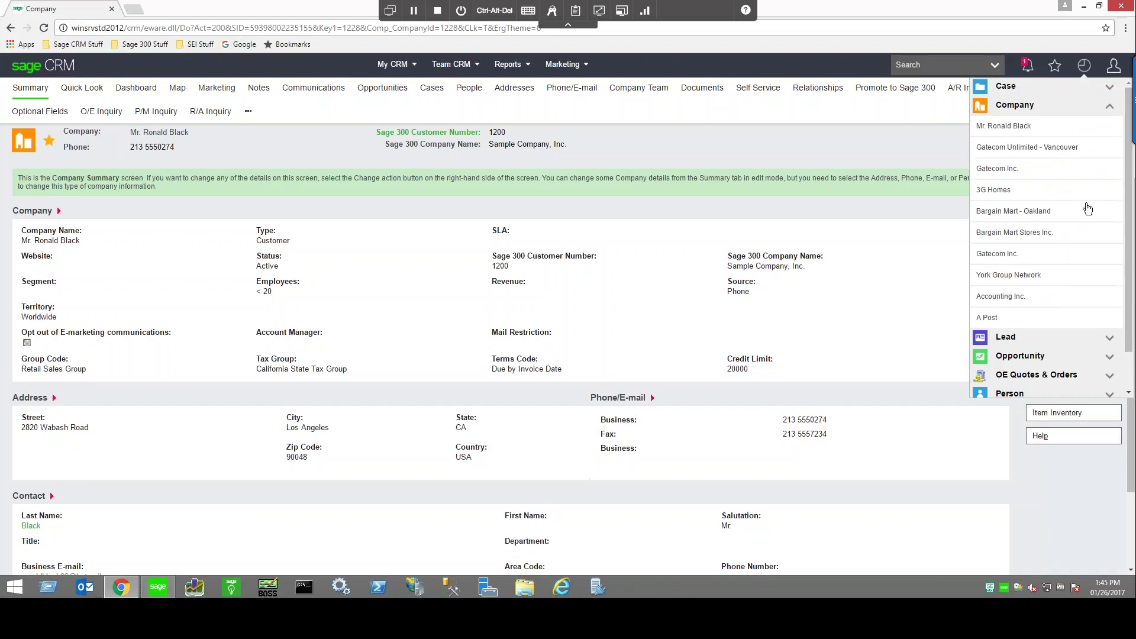
Expand OE Quotes & Orders in the recent items and open the first quote listed.
click(1109, 375)
drag(1128, 269, 1103, 367)
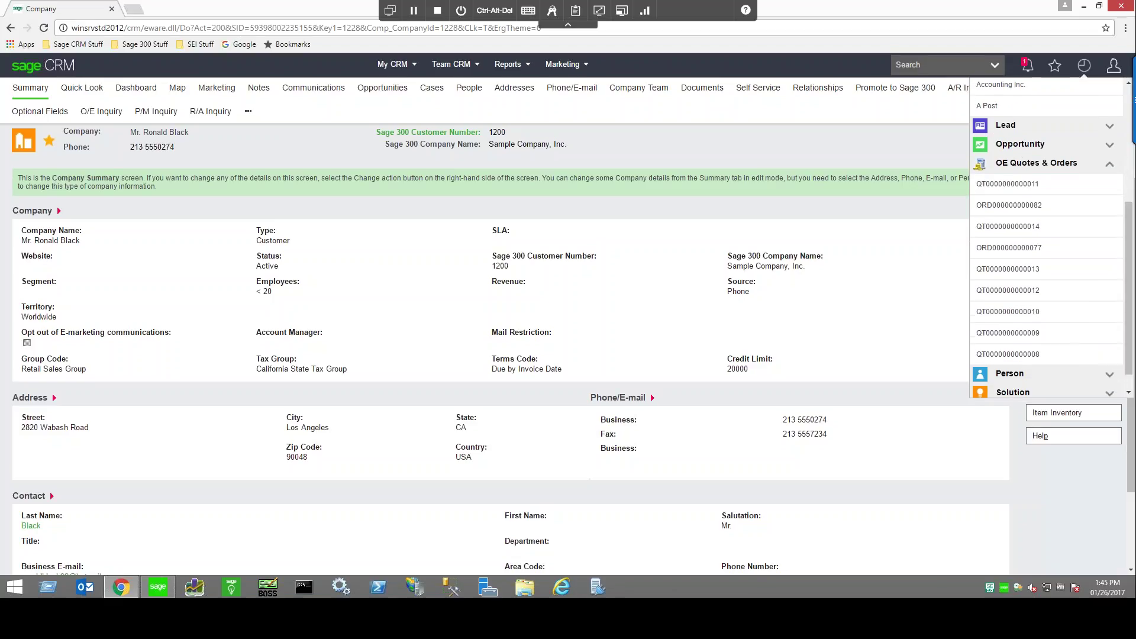
click(1025, 187)
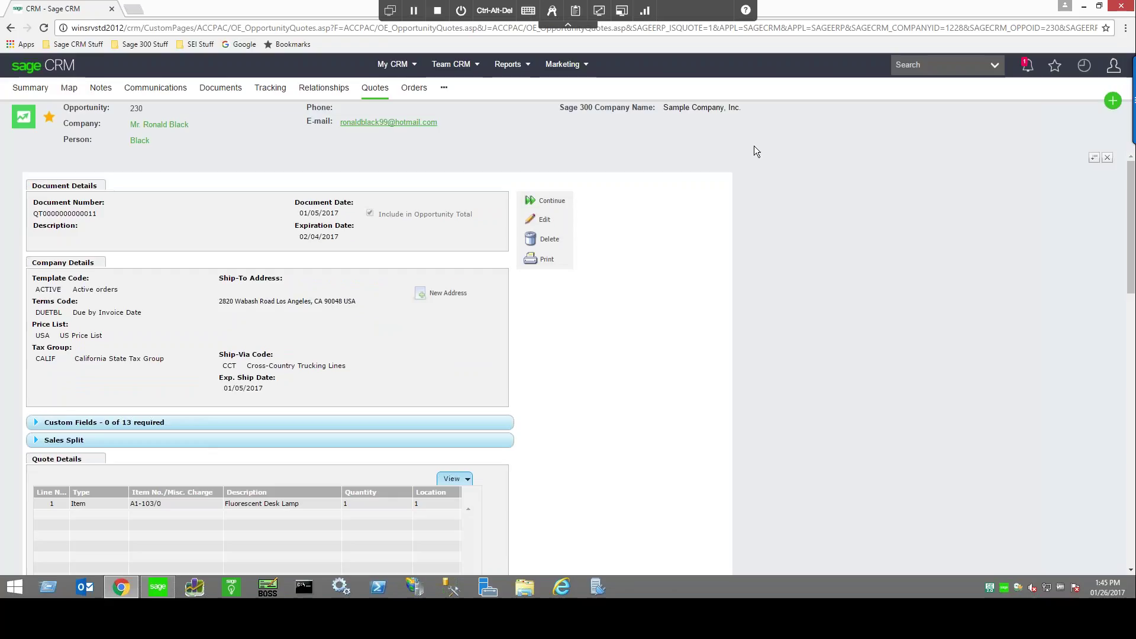
Try to review the opportunity's Sage 300 orders, and return to the opportunity's summary.
click(413, 89)
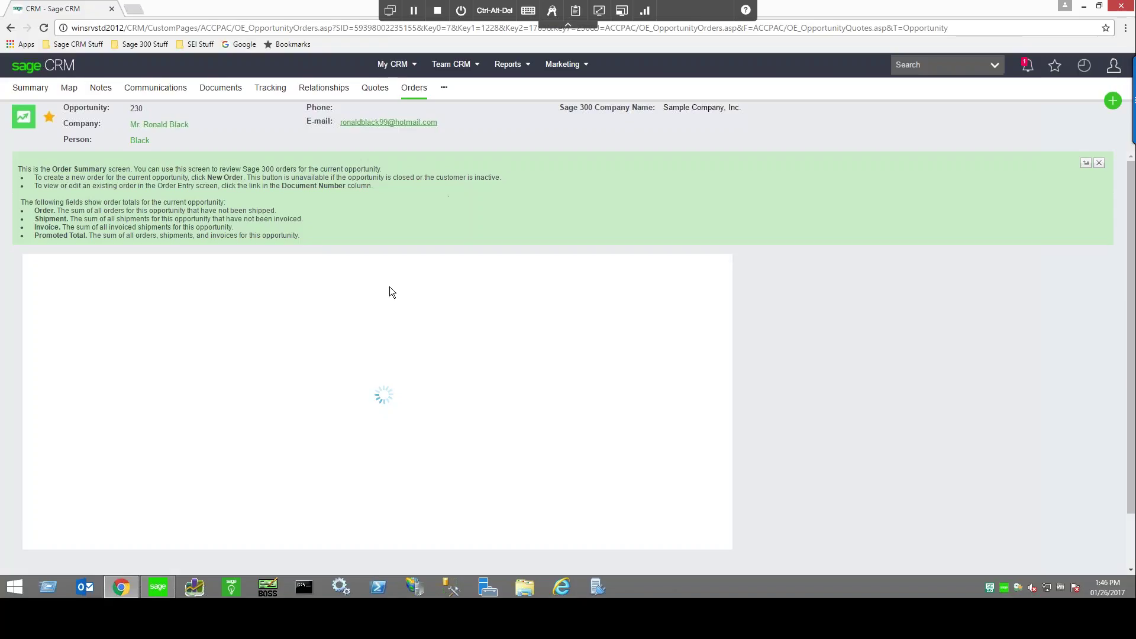
mouse_move(382, 64)
click(382, 92)
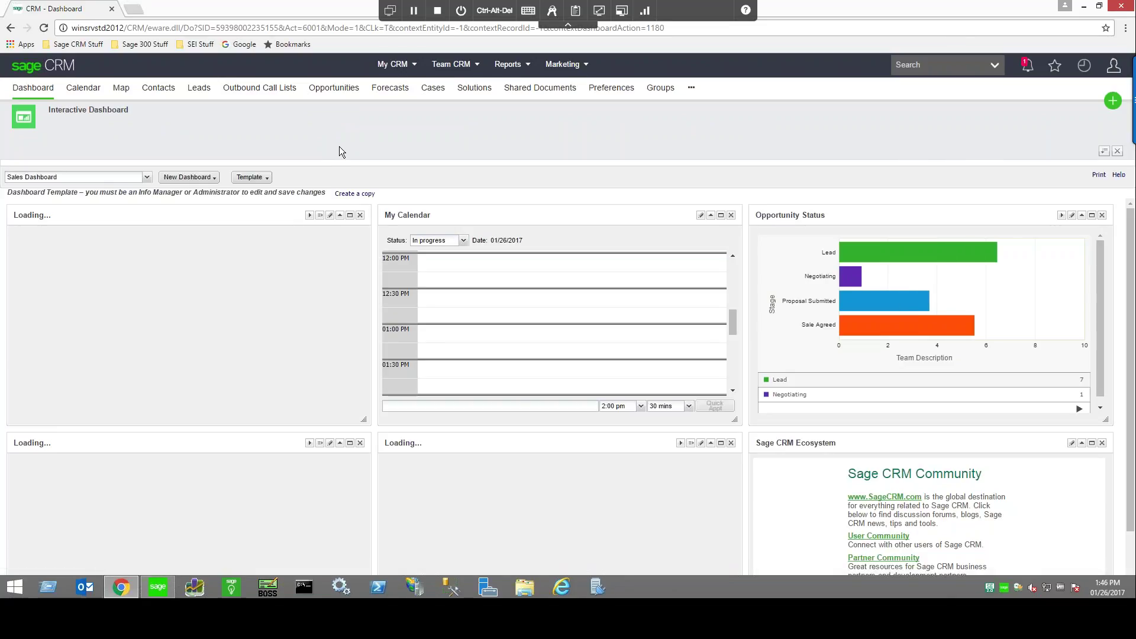
click(10, 28)
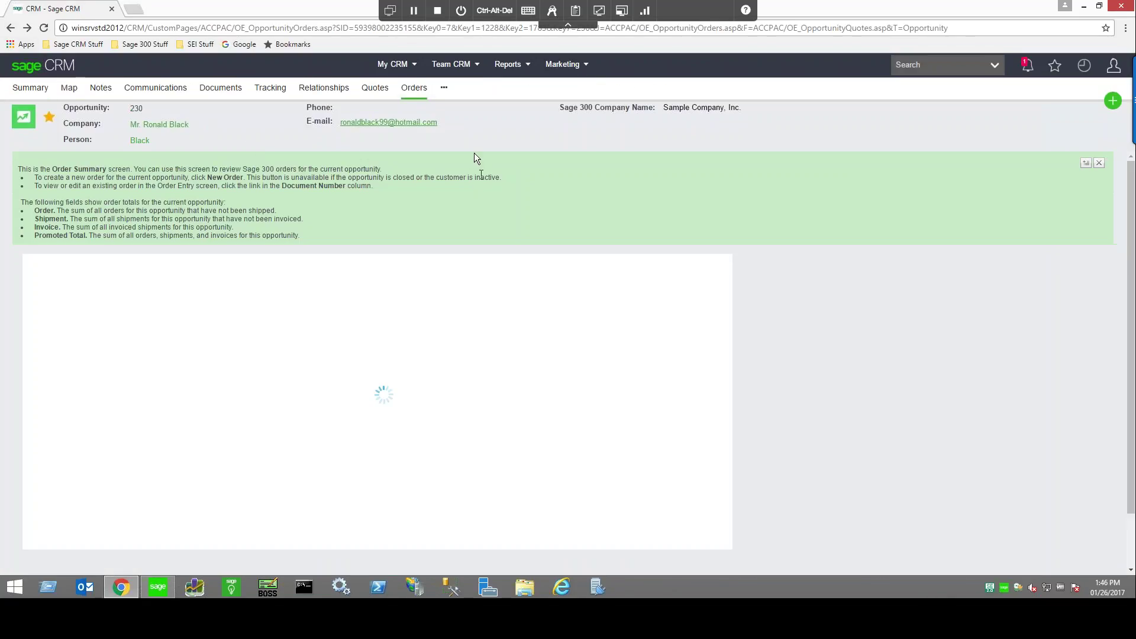
click(637, 175)
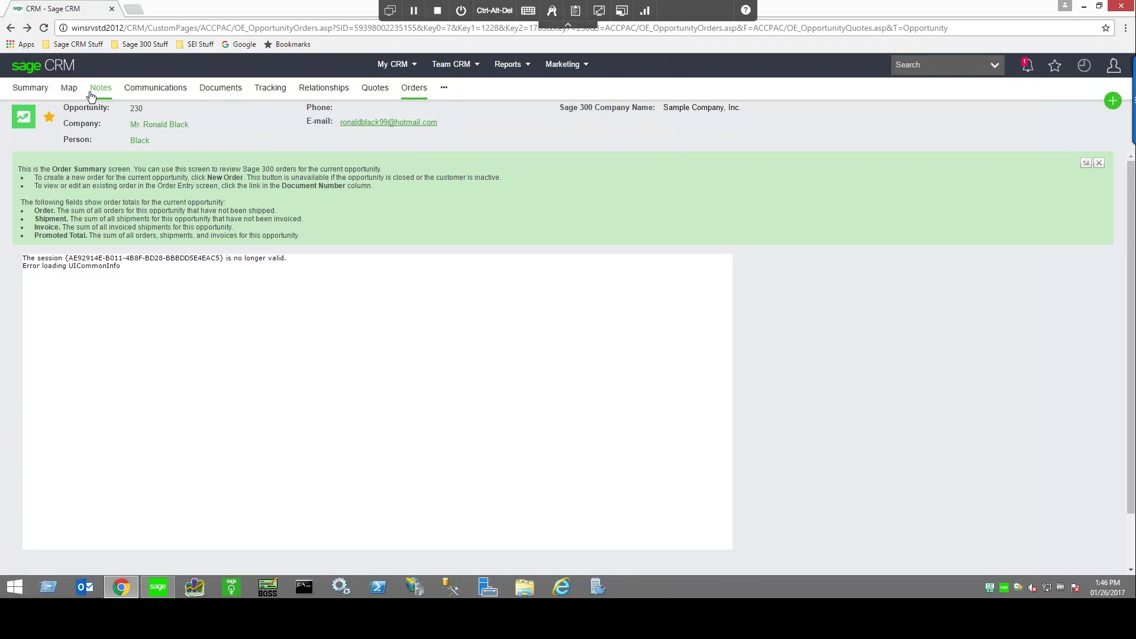
click(29, 89)
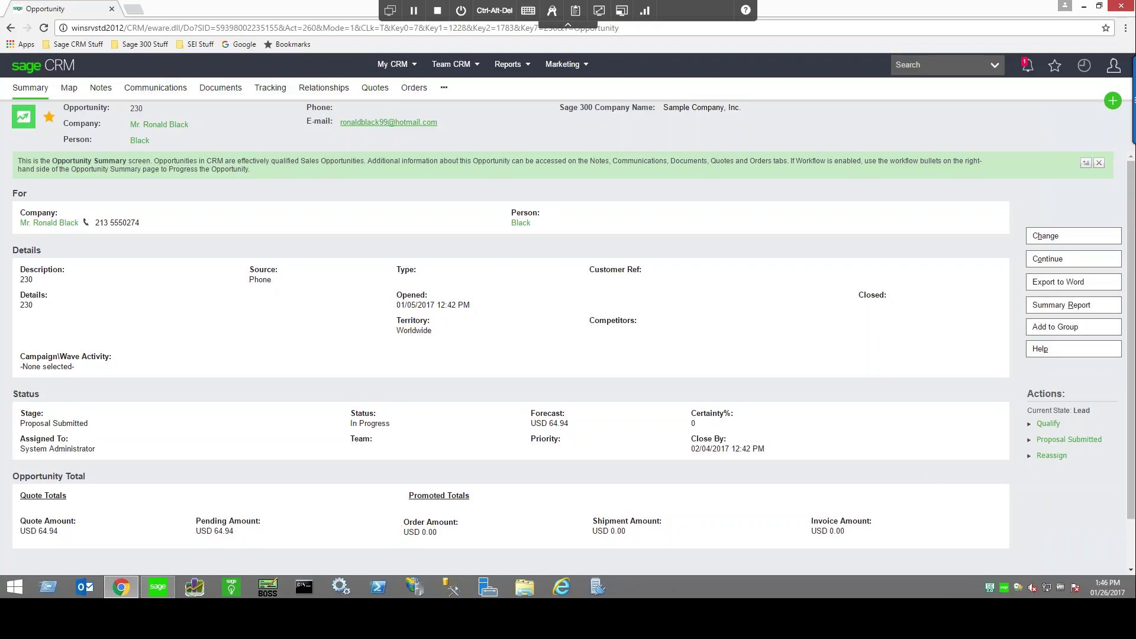
Open the opportunity's company record and view its item inventory.
click(376, 93)
click(169, 125)
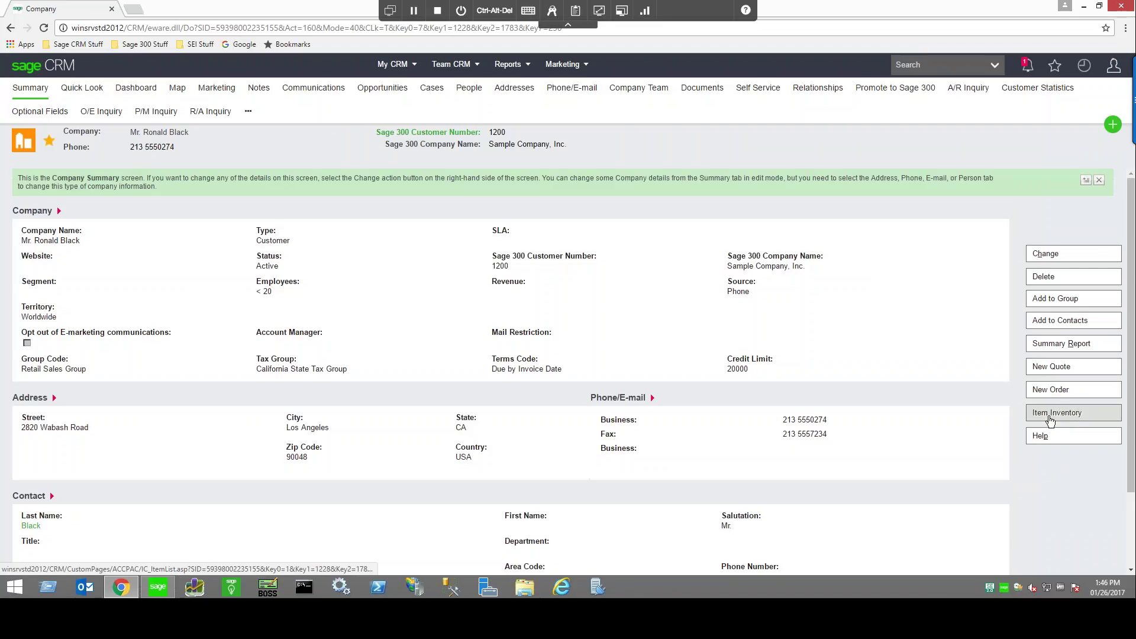
click(1050, 414)
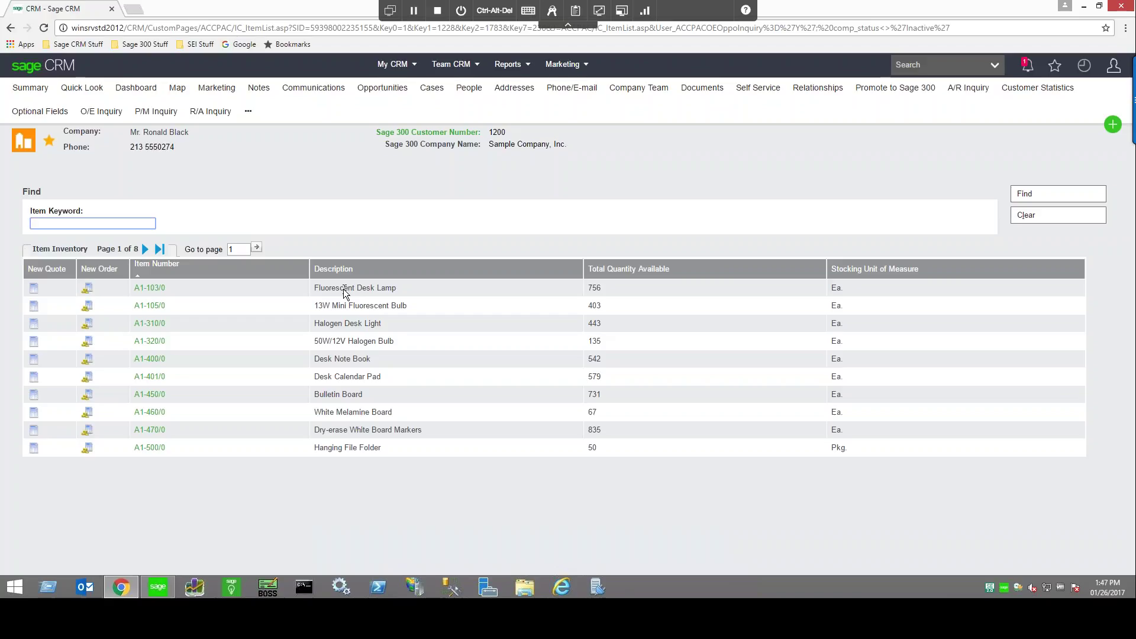
Open opportunity 230 from the company's list of opportunities and try to view its quotes.
click(150, 132)
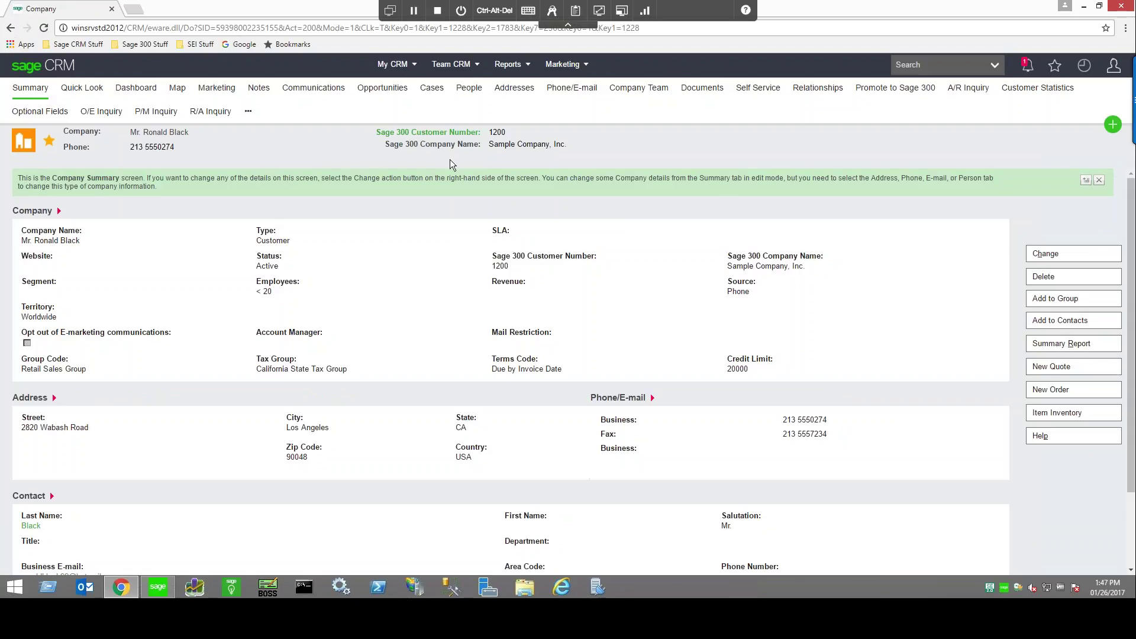
click(382, 88)
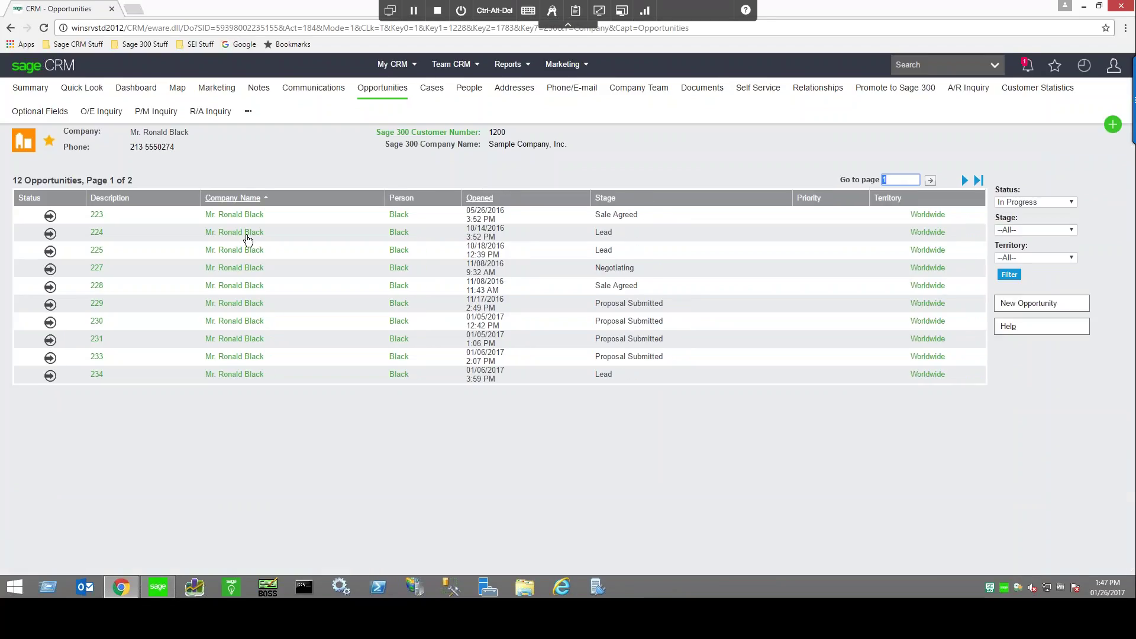
click(49, 323)
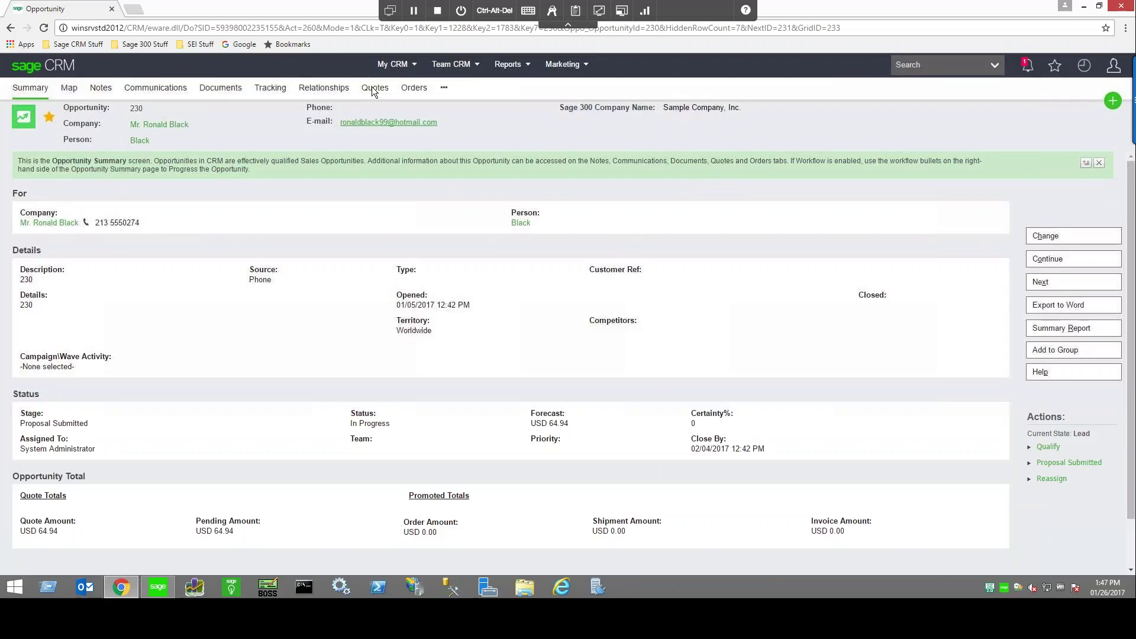
click(373, 90)
Review the user account options, the recent items and the favorites list in turn.
click(1114, 65)
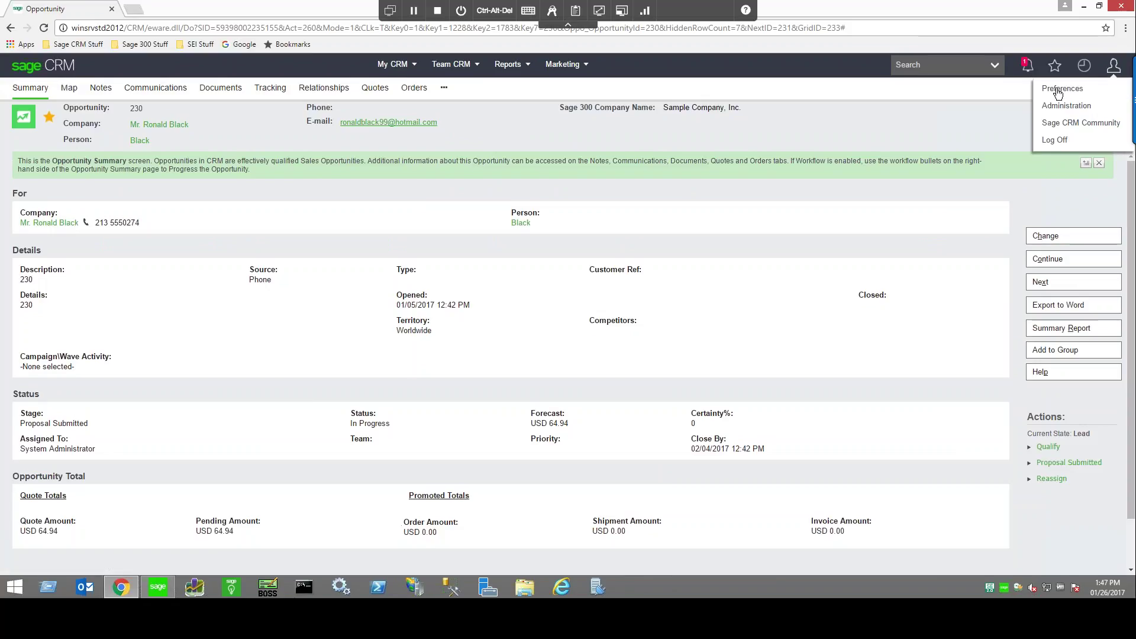
click(1085, 67)
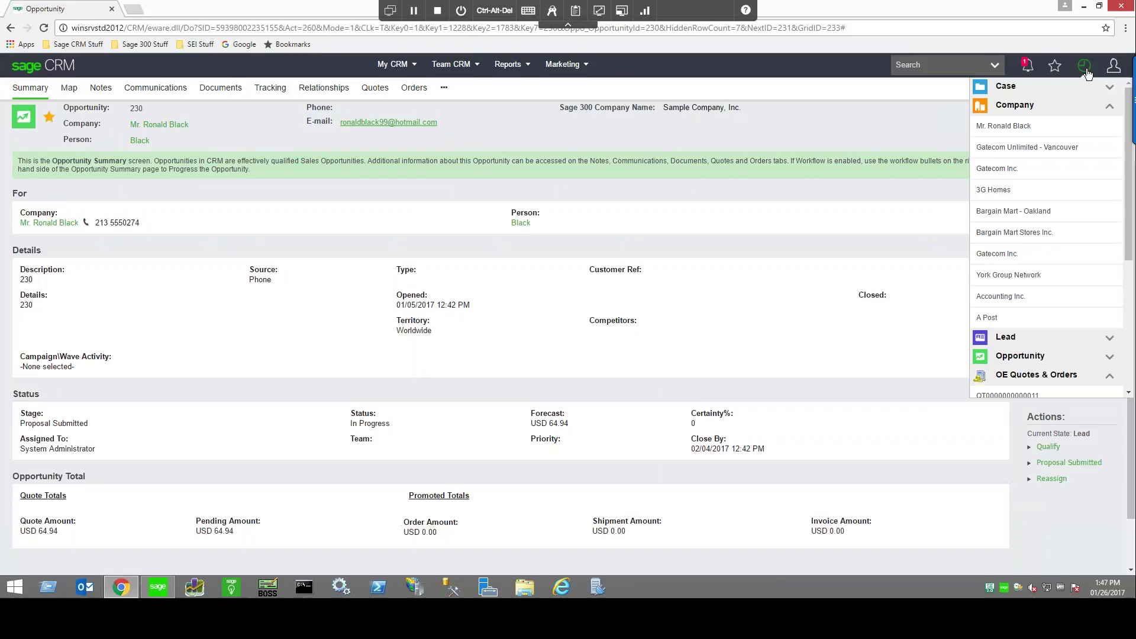
click(1056, 69)
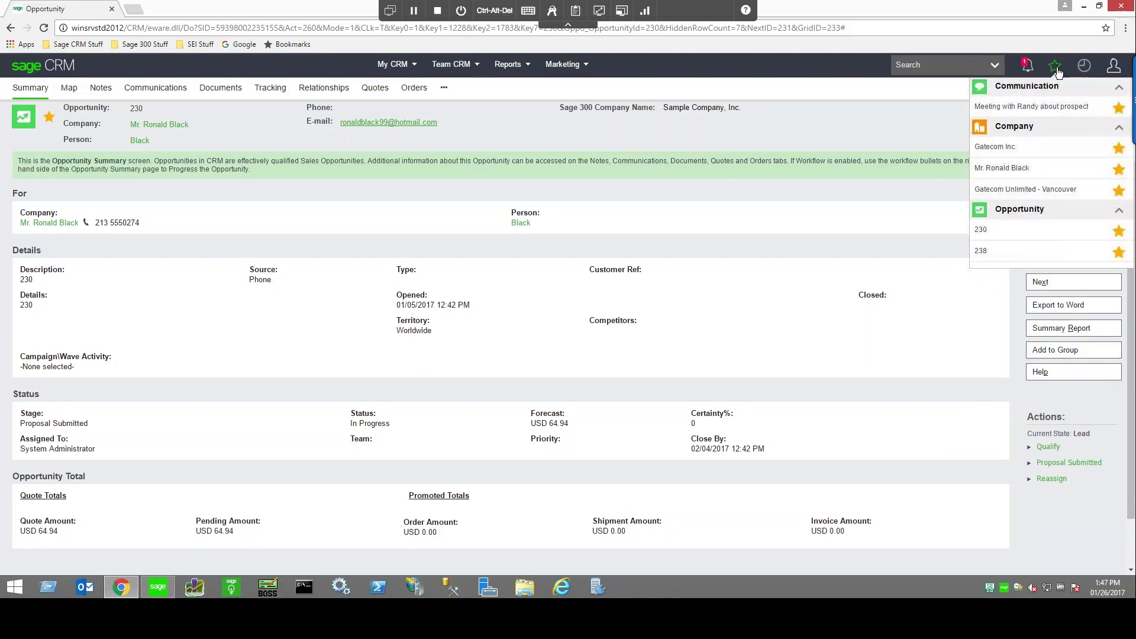
Open the Panoply Website Marketing campaign from its over-budget notification, and return to the opportunity's summary.
click(1028, 65)
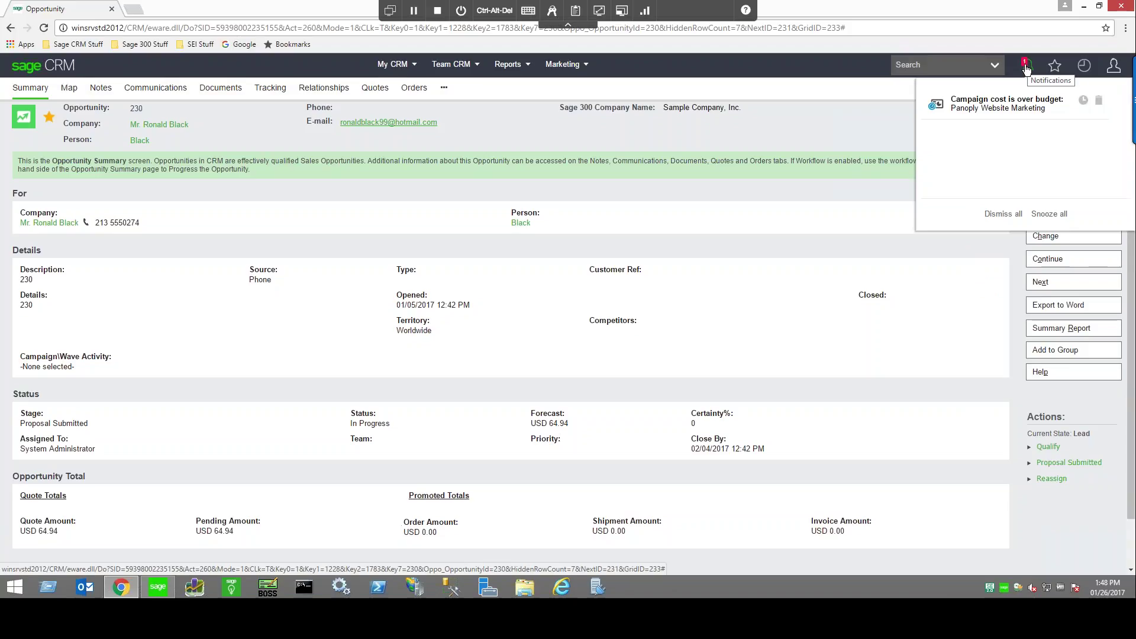
click(1000, 105)
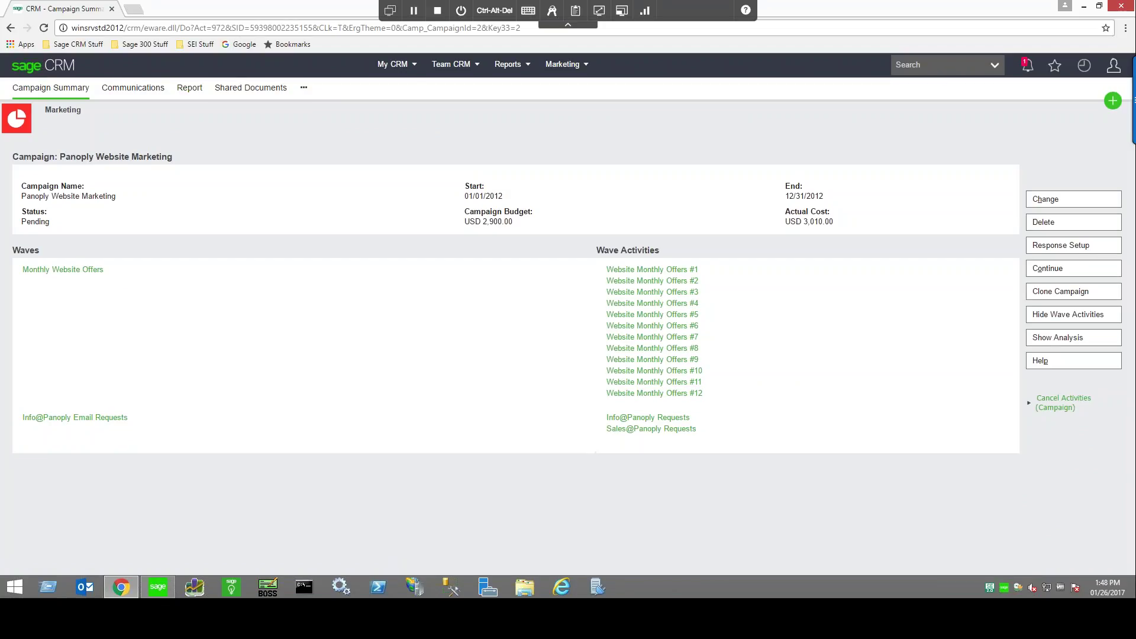
click(11, 28)
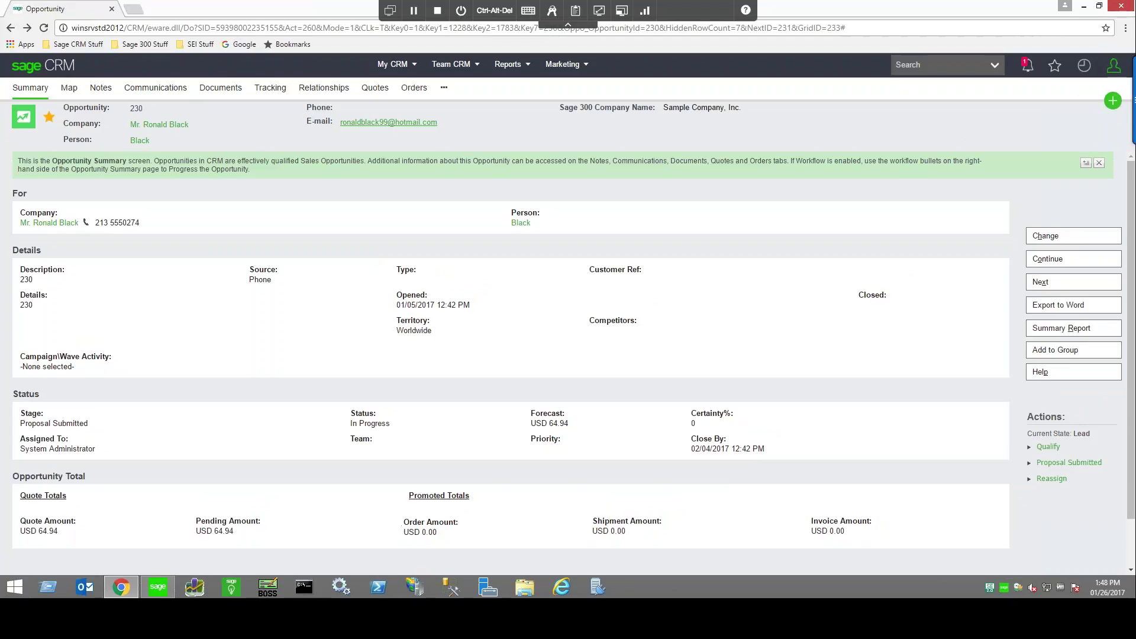
Open the account's preferences and examine the Preferred Theme setting.
click(1113, 67)
click(1114, 65)
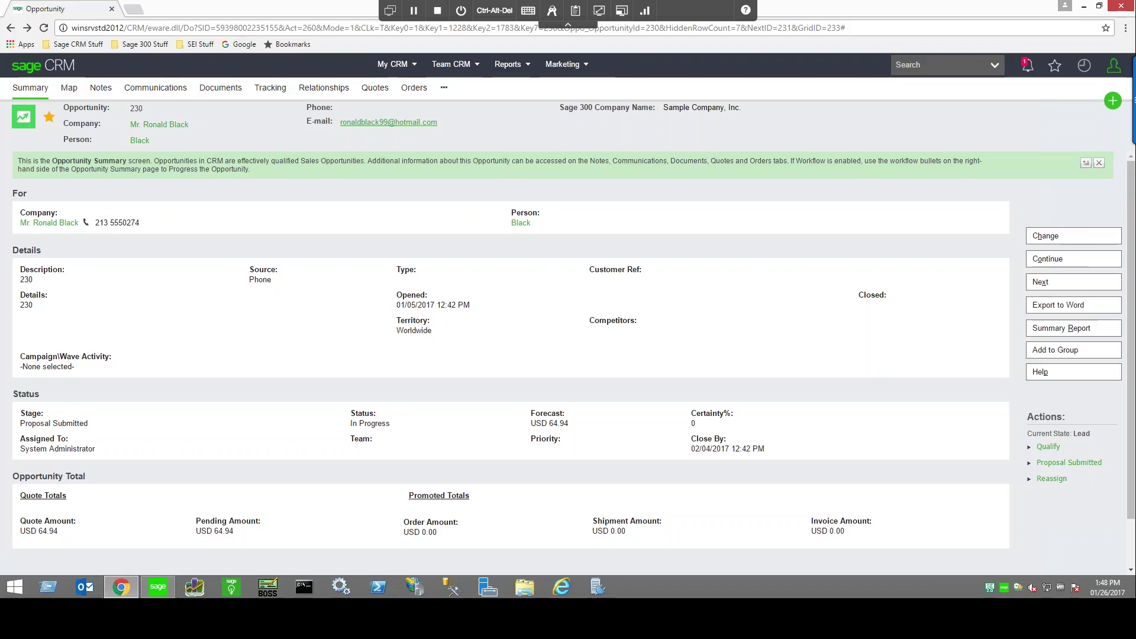
click(1063, 90)
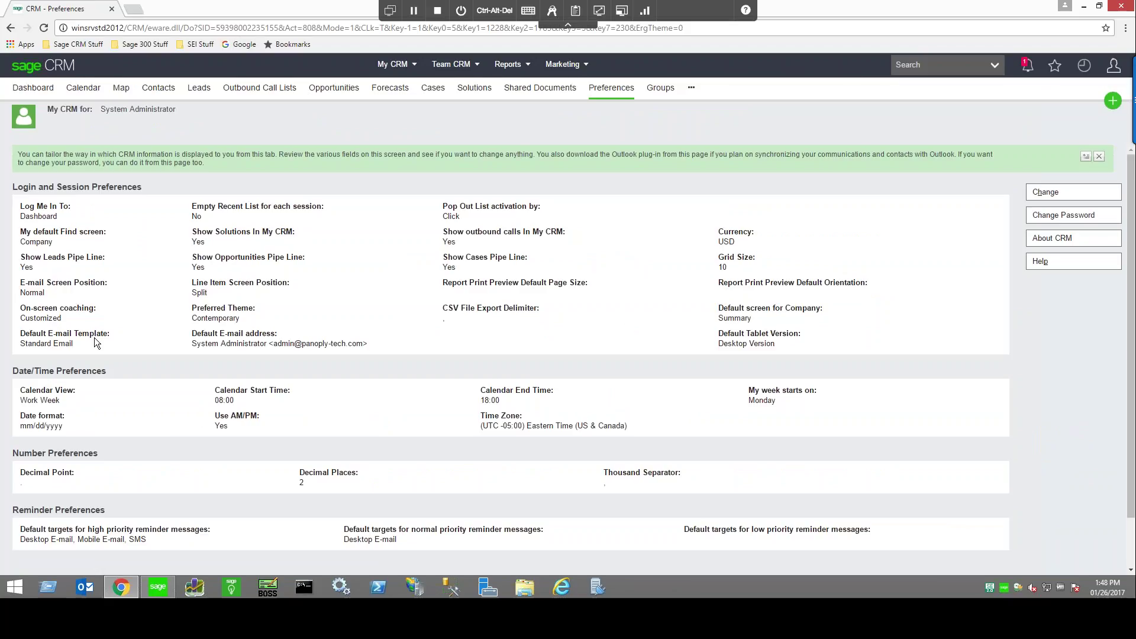
drag(205, 319, 243, 319)
Look at the Preferred Theme choices in the preferences editor and cancel the editing.
click(1059, 192)
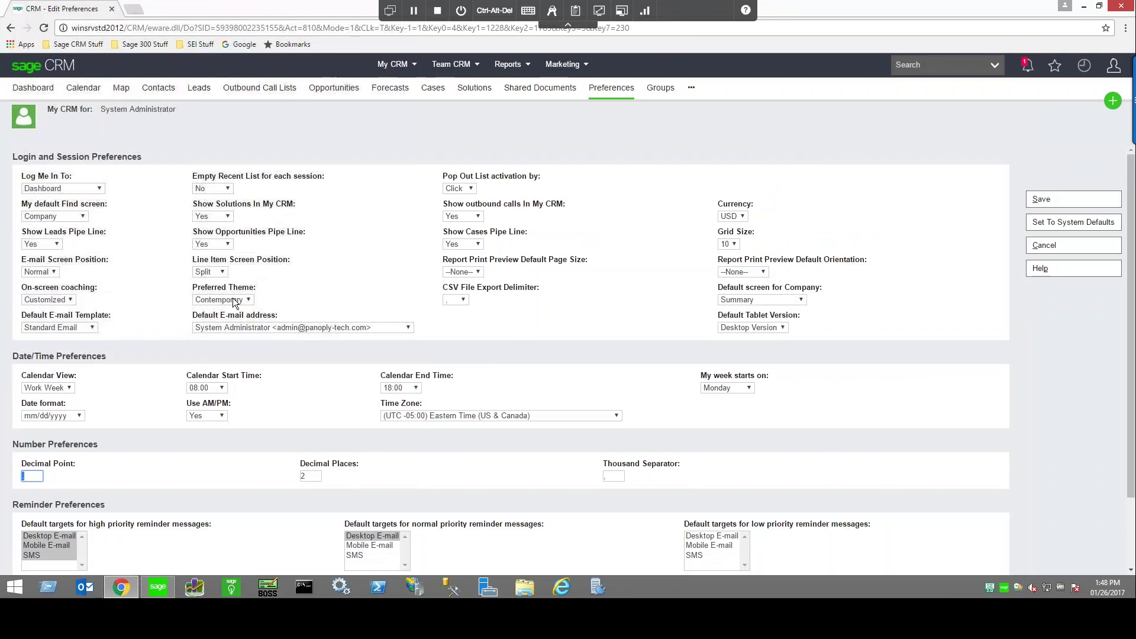
click(235, 301)
click(508, 335)
click(1072, 245)
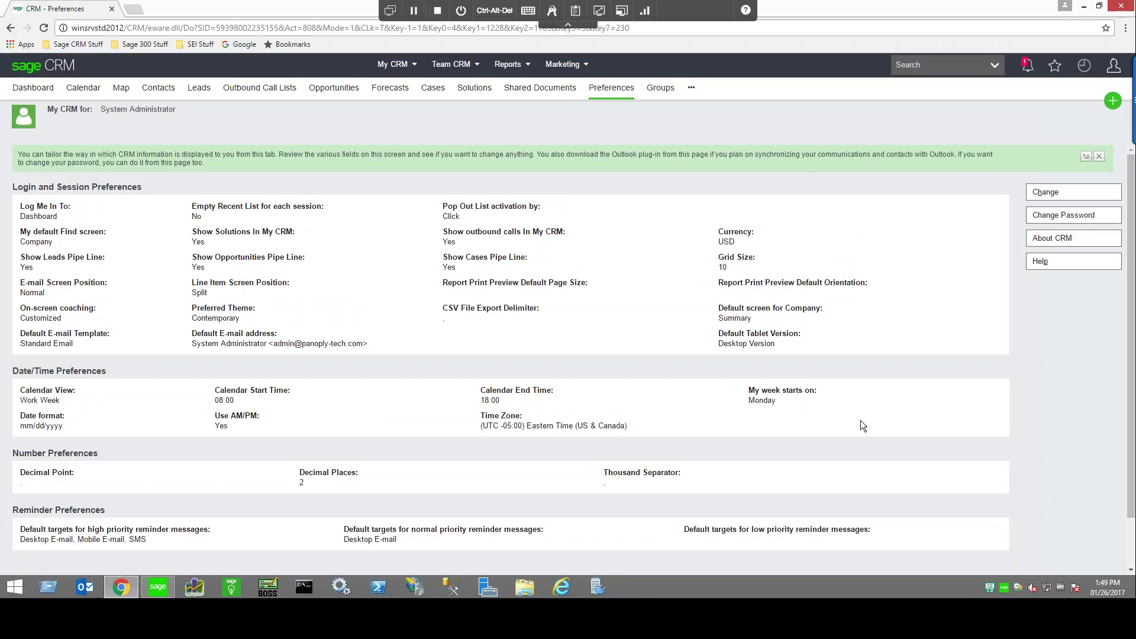
Switch to the PowerPoint presentation, start the slide show from the Demonstration slide and advance to the Questions slide.
key(Escape)
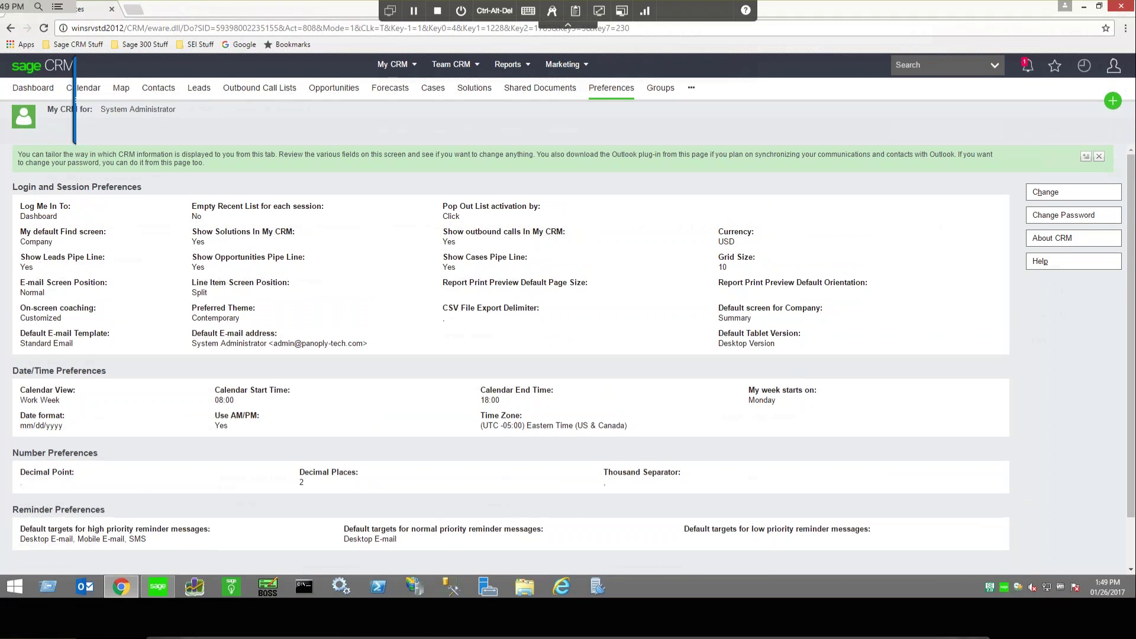
click(683, 626)
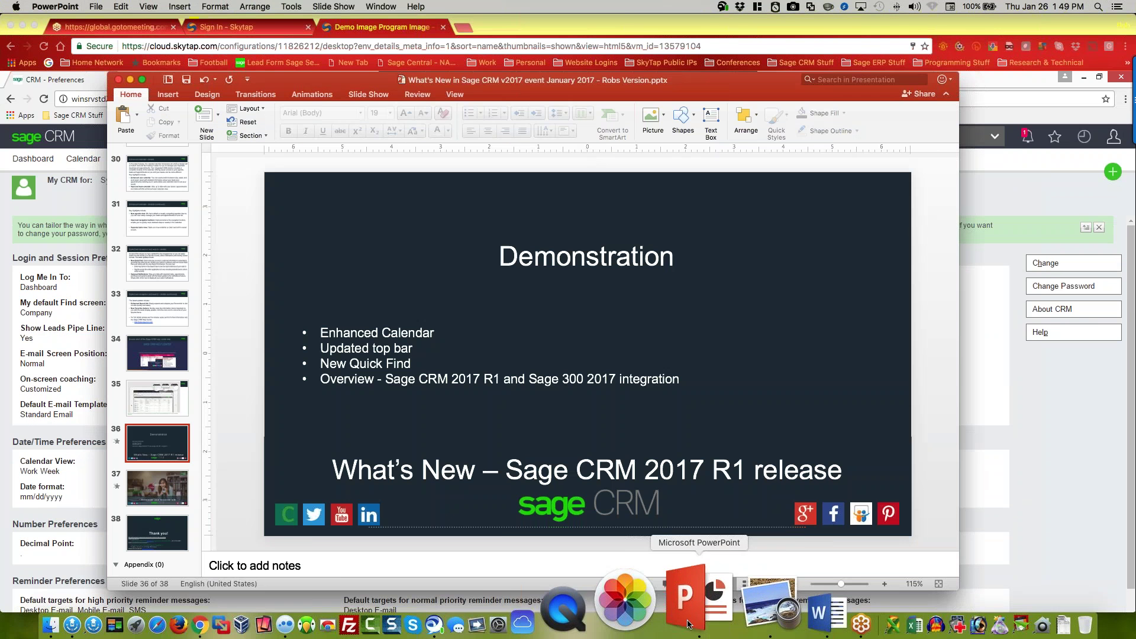
key(super+Return)
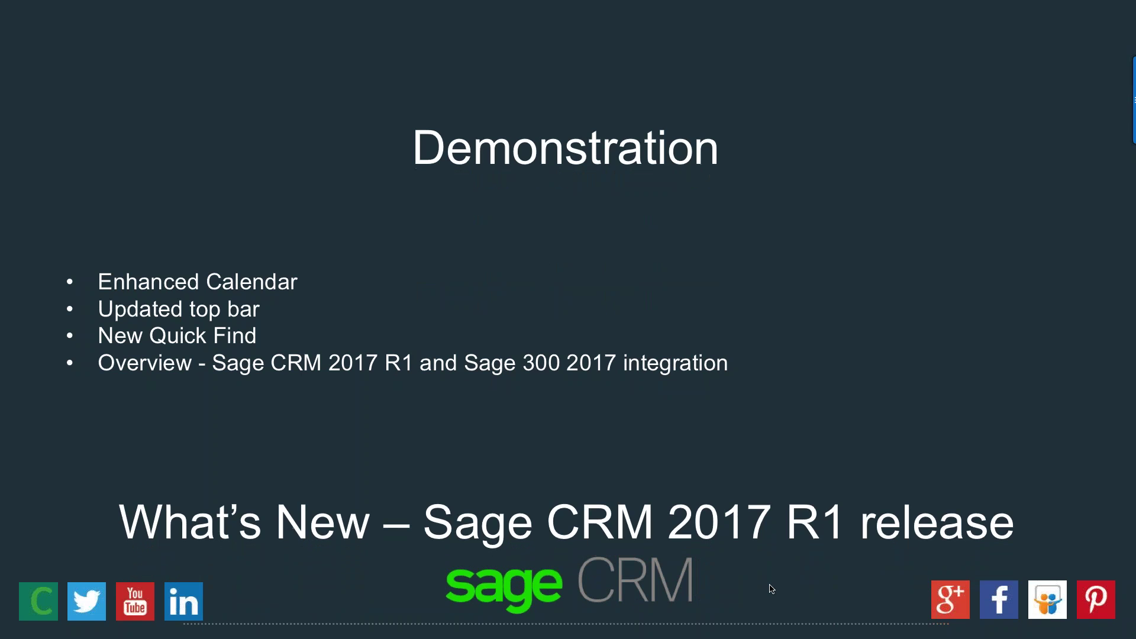
key(Right)
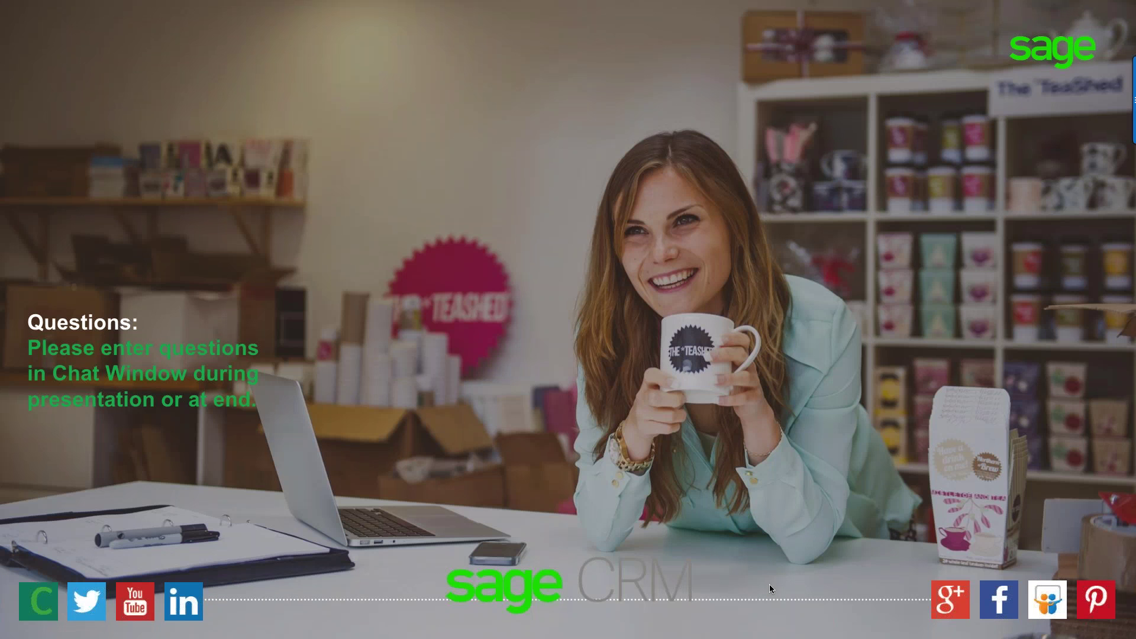